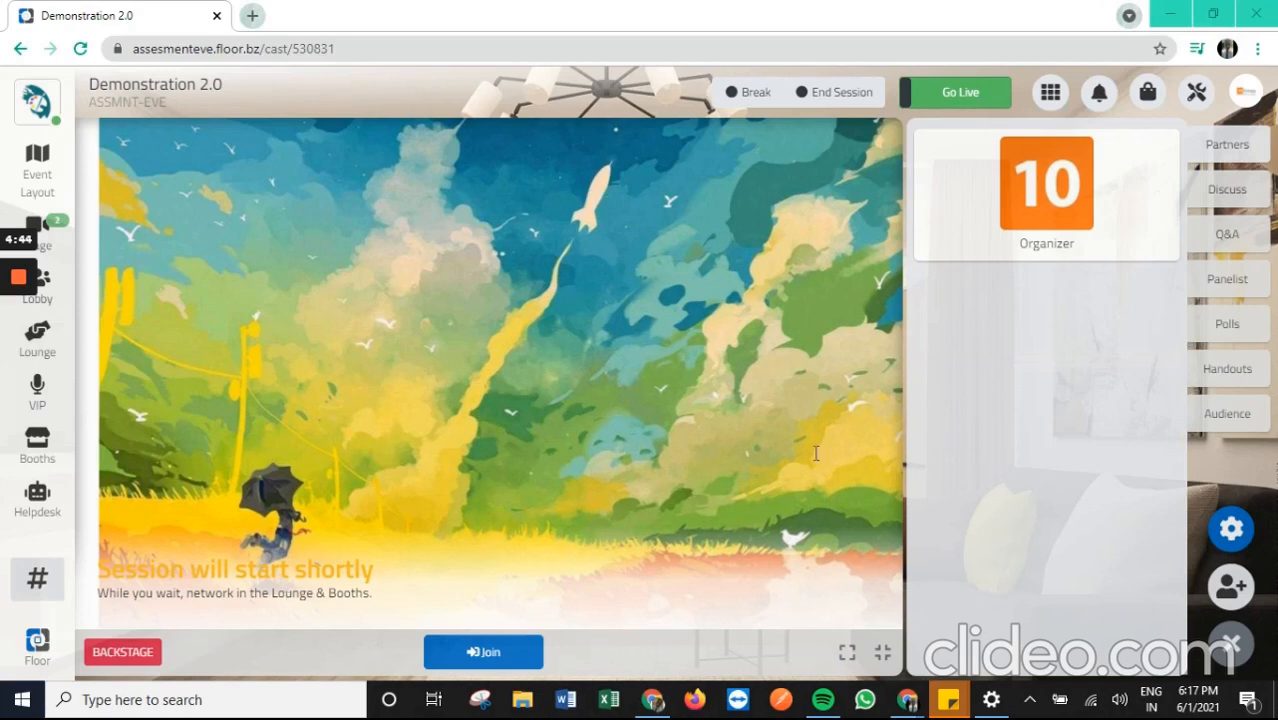
# - Open the room settings for the Demonstration 2.0 stage and update its room description with no text entered
pyautogui.click(1234, 540)
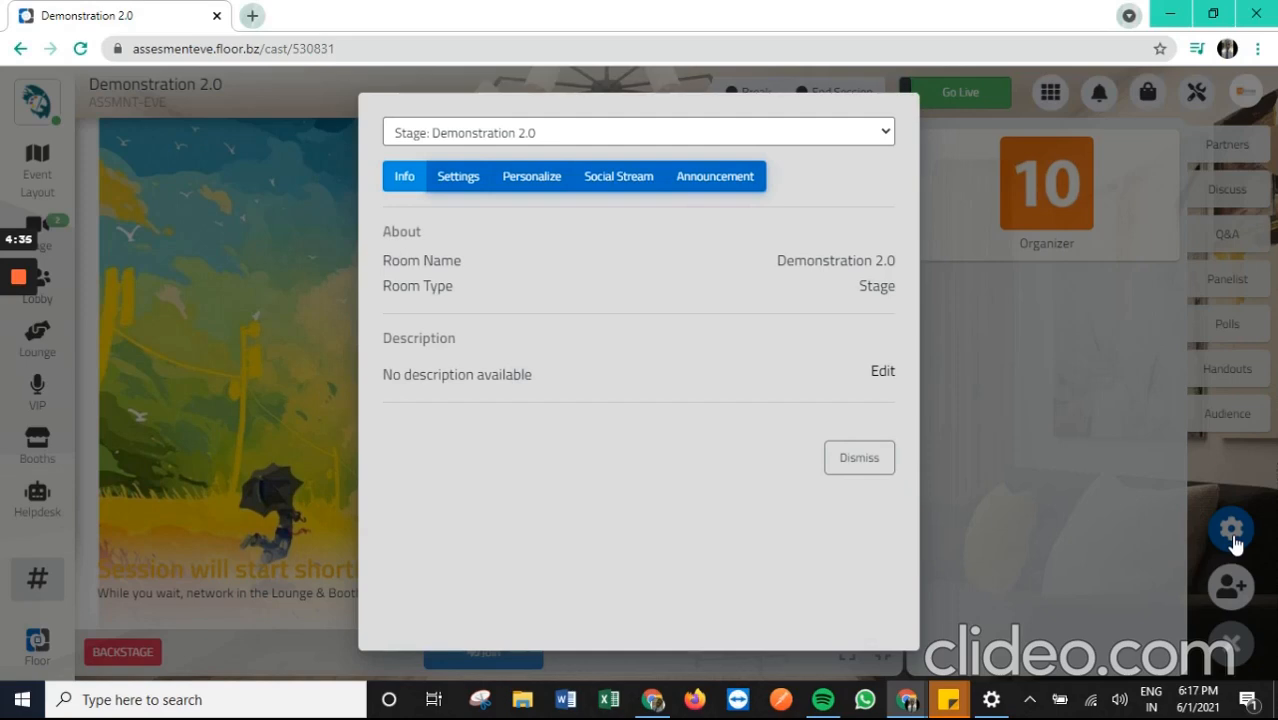
pyautogui.click(673, 133)
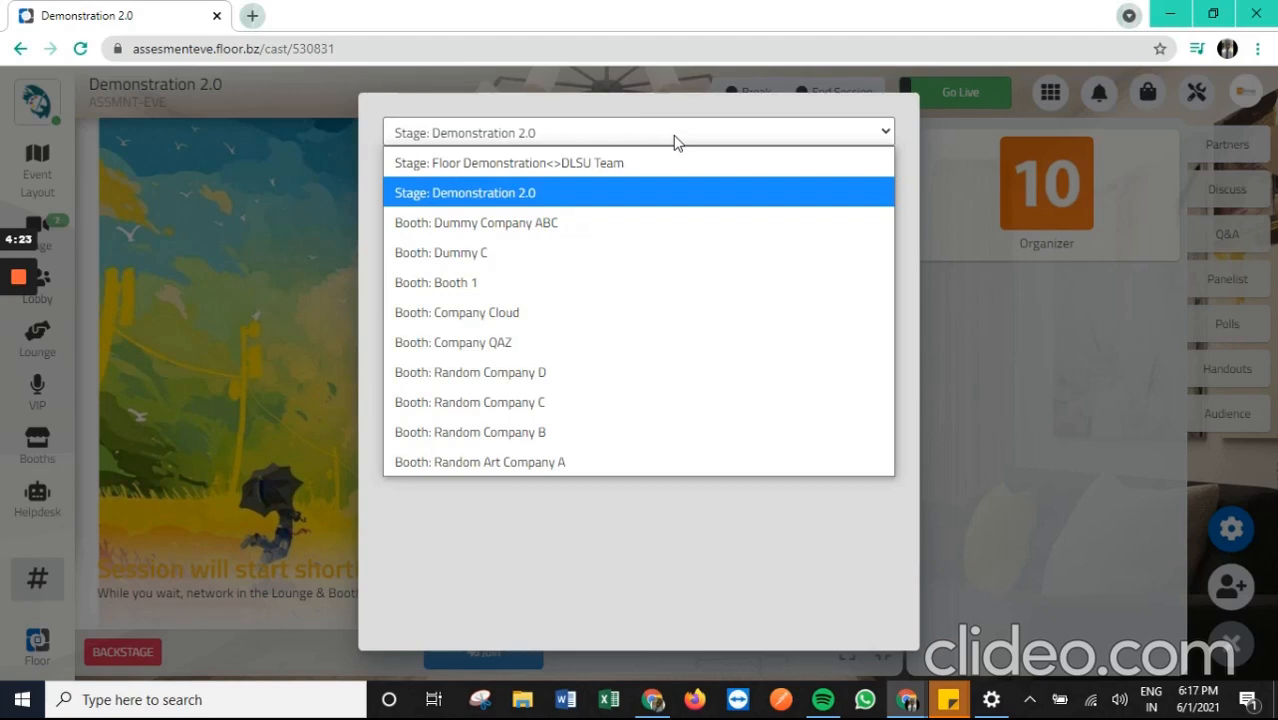
pyautogui.click(647, 185)
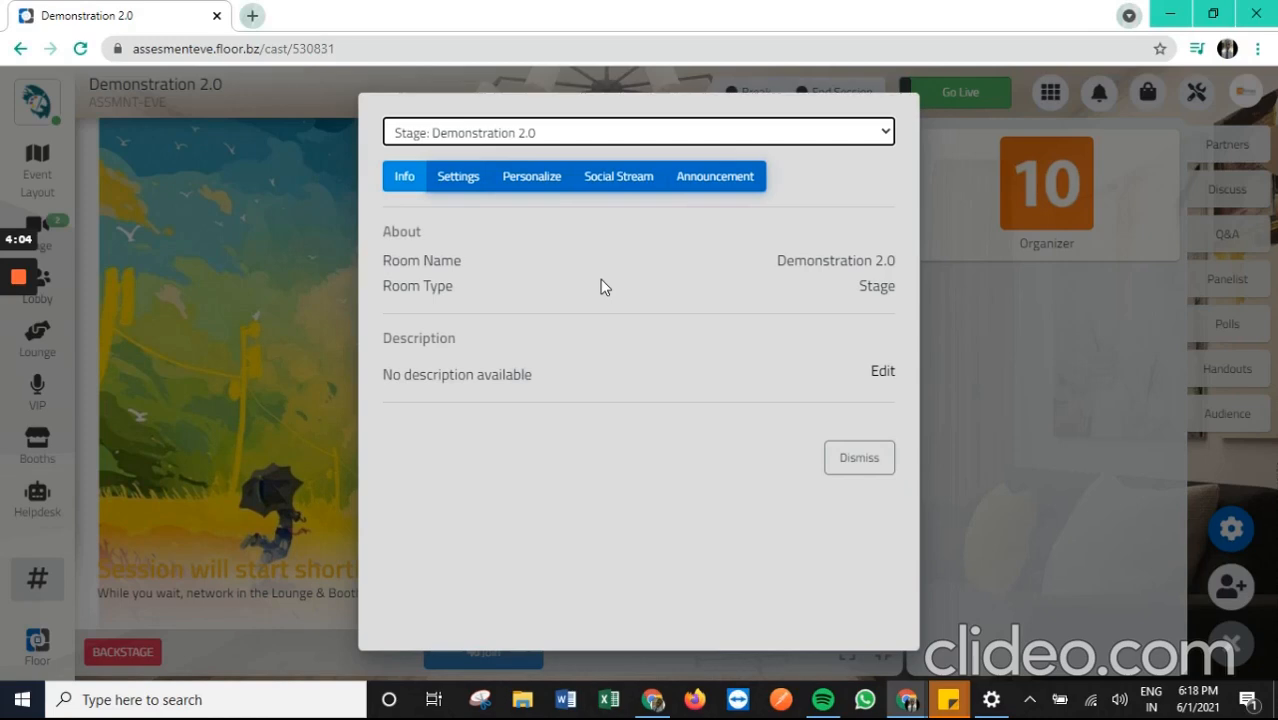
pyautogui.click(880, 374)
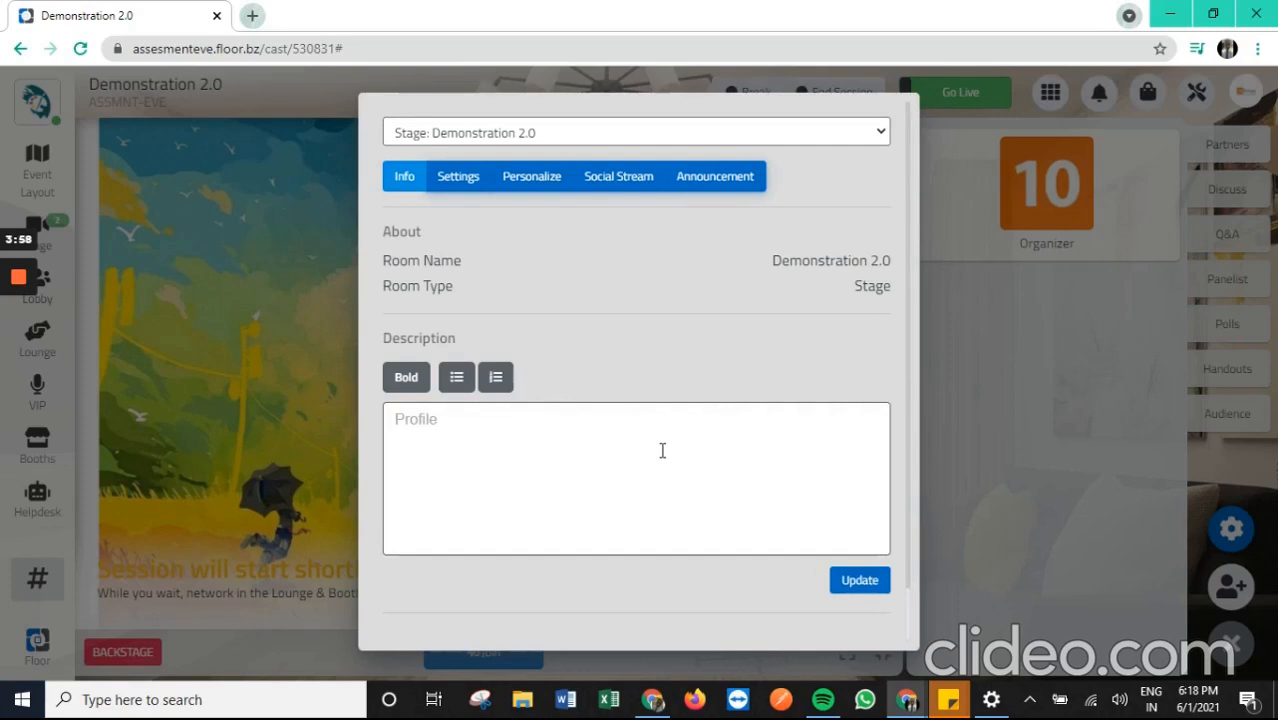
pyautogui.click(845, 590)
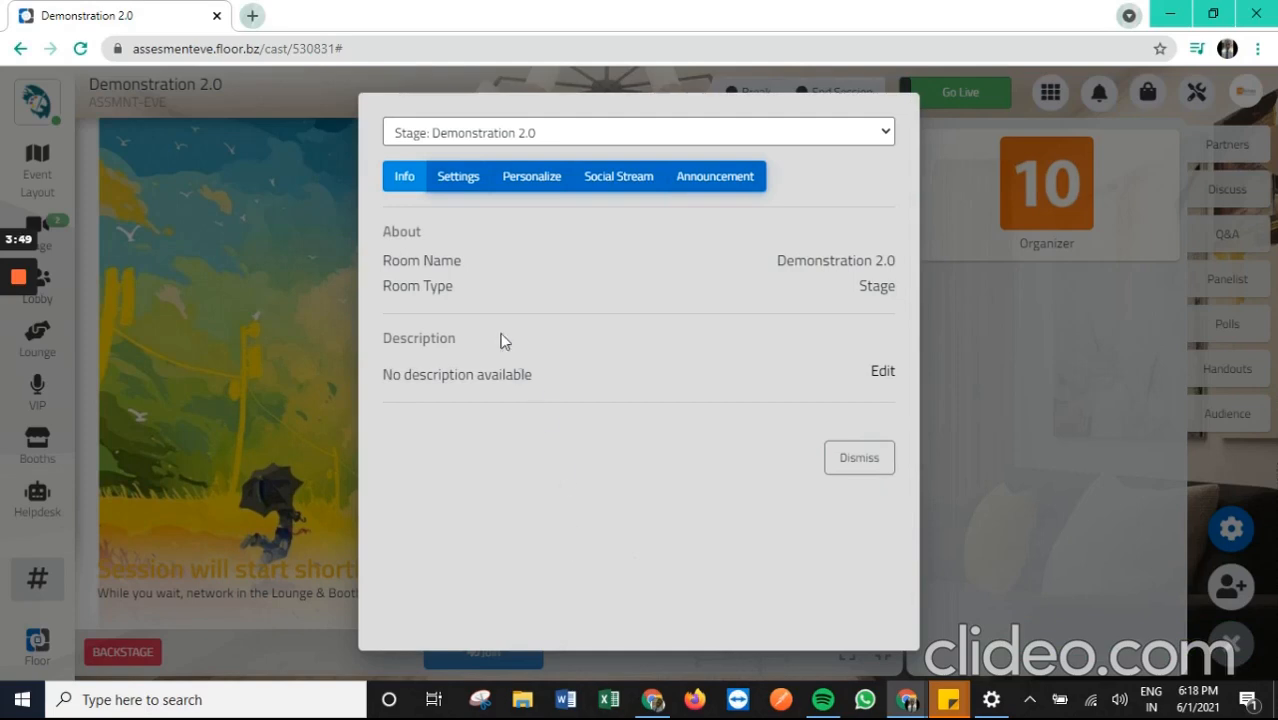
# - Override the room status manually to Over and move the session's users to the Floor Demonstration session
pyautogui.click(446, 190)
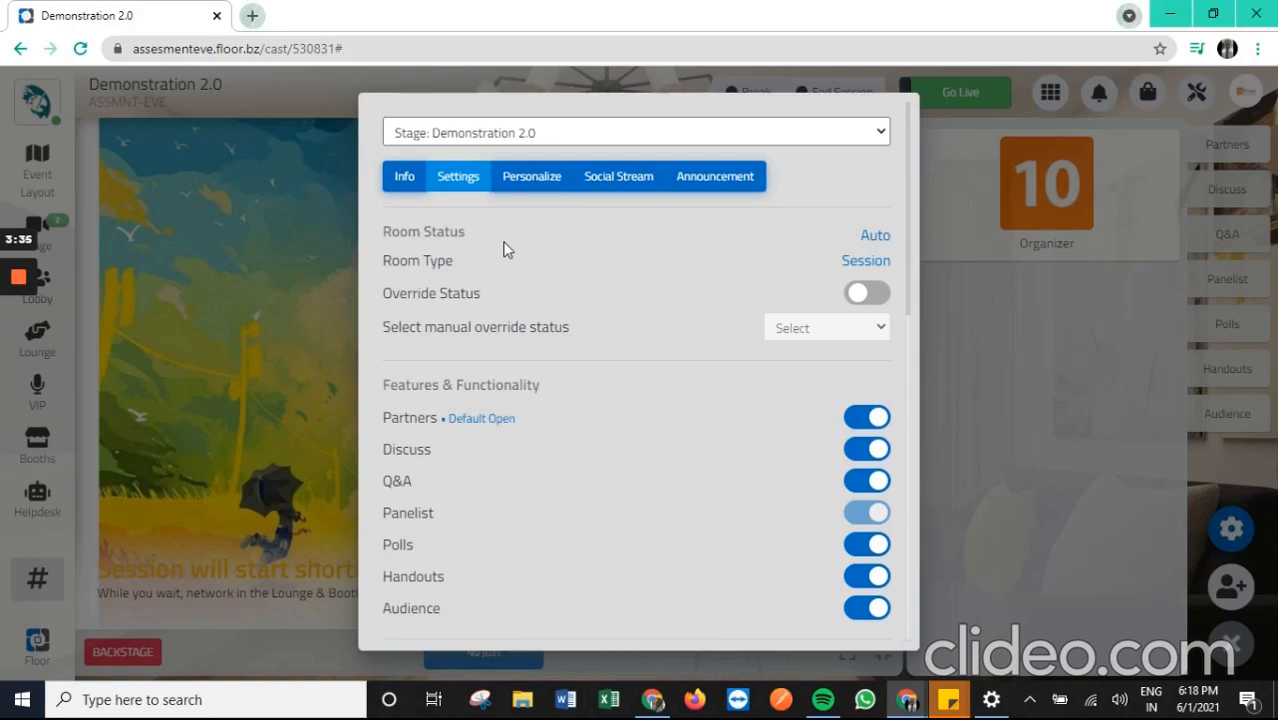
pyautogui.click(868, 295)
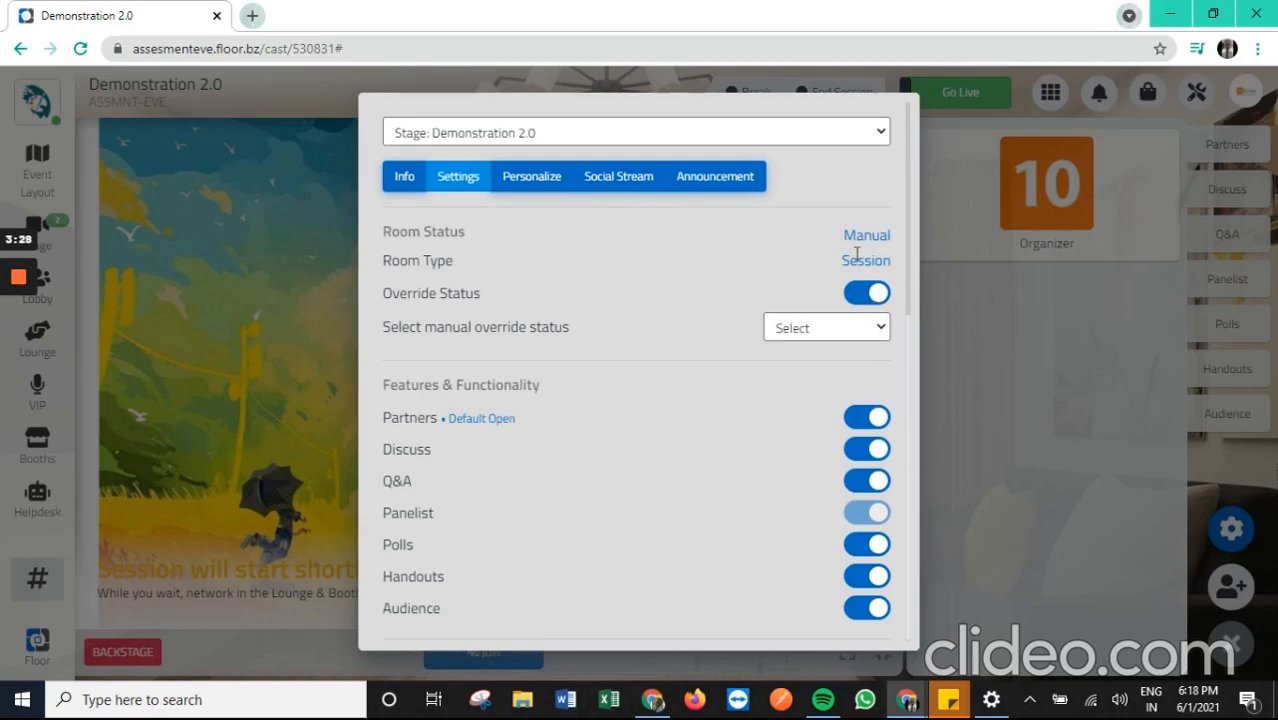
pyautogui.click(786, 338)
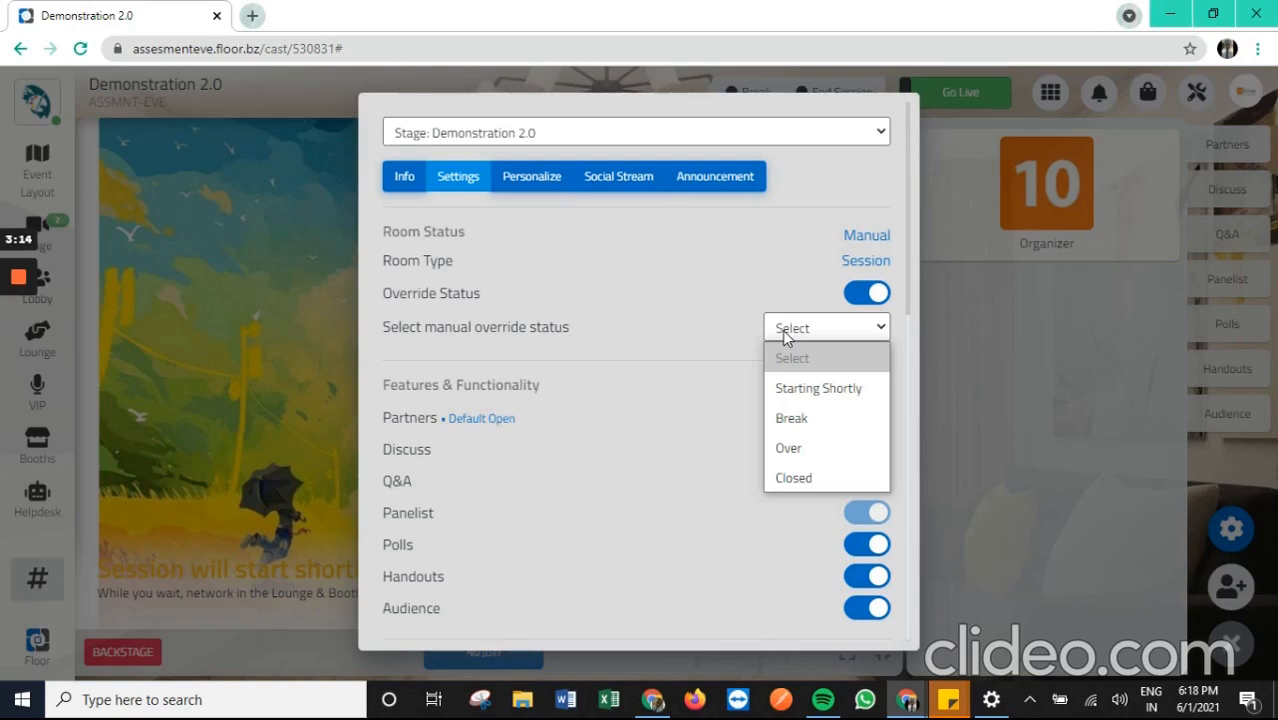
pyautogui.click(797, 455)
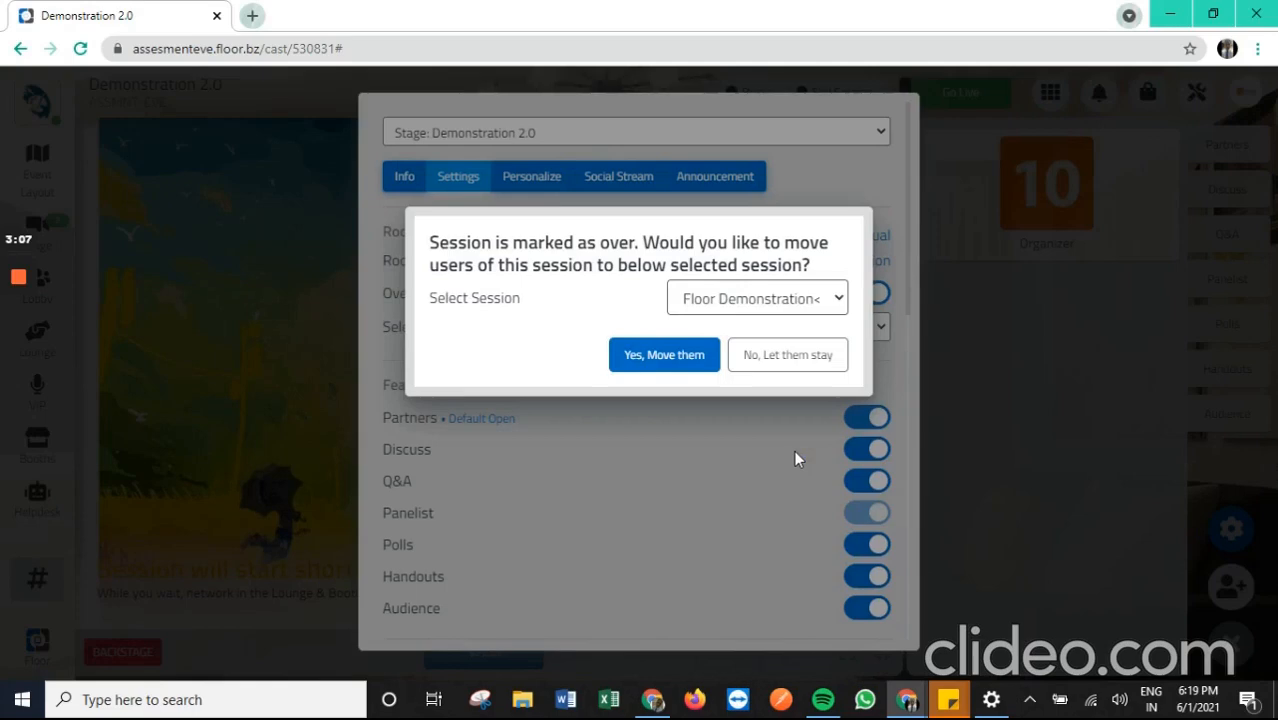
pyautogui.click(662, 362)
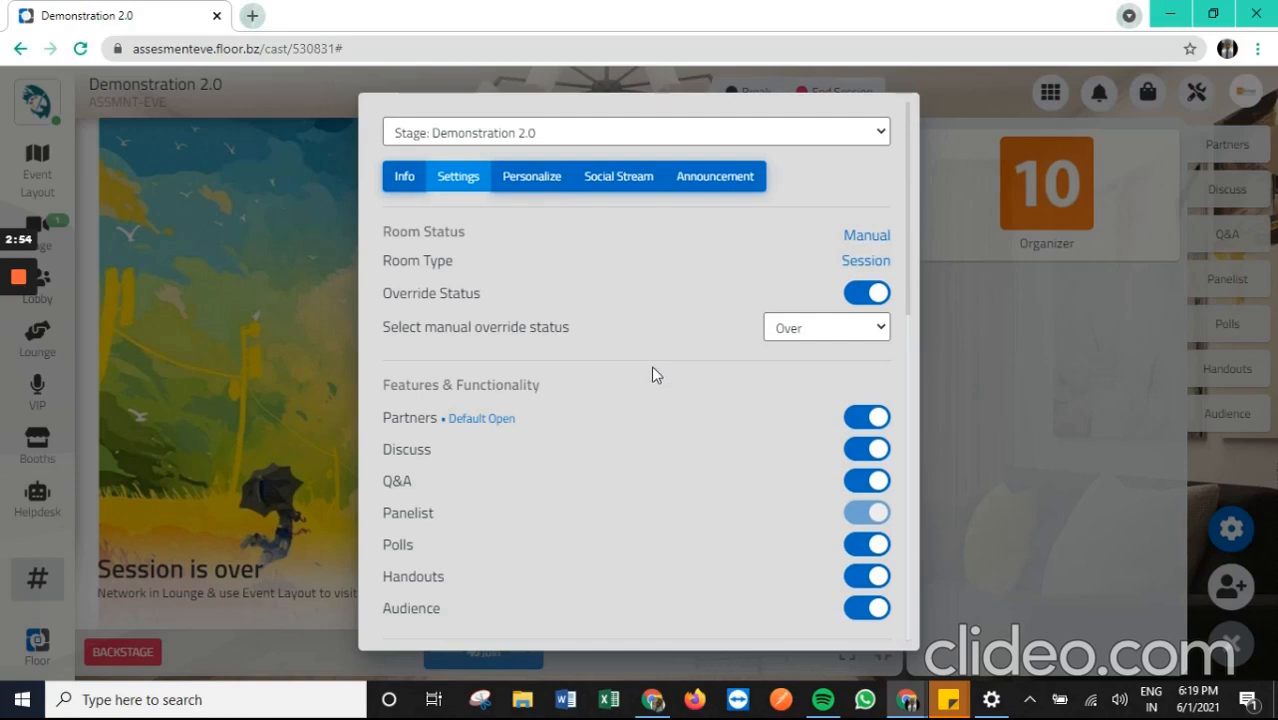
# - Turn the Audience and Polls features off and then back on
pyautogui.scroll(-2, 633, 367)
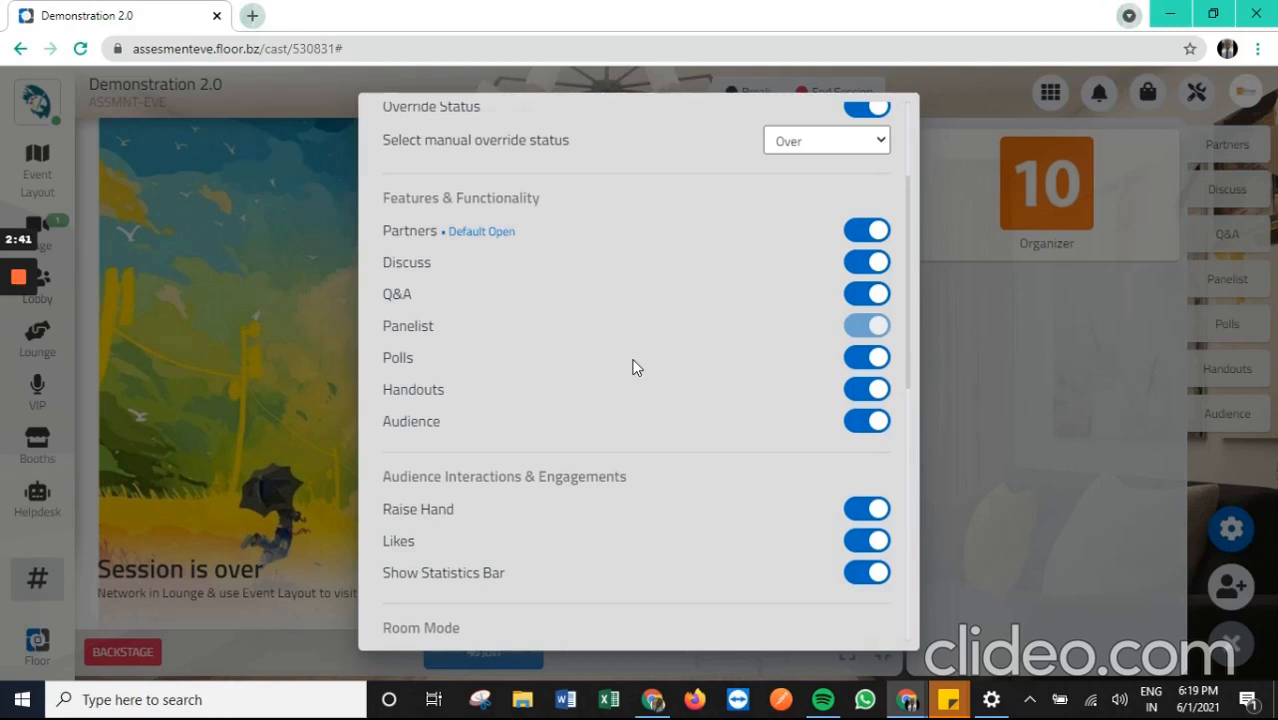
pyautogui.click(857, 423)
pyautogui.click(866, 364)
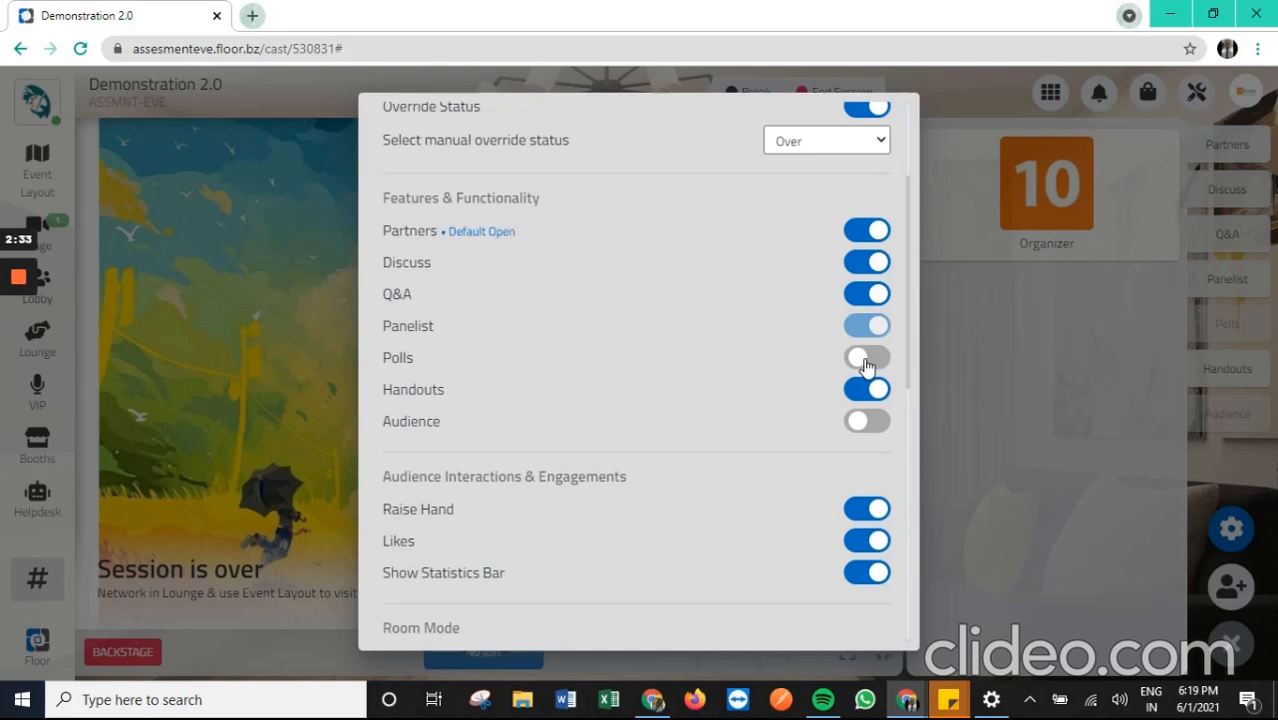
pyautogui.click(866, 364)
pyautogui.click(873, 423)
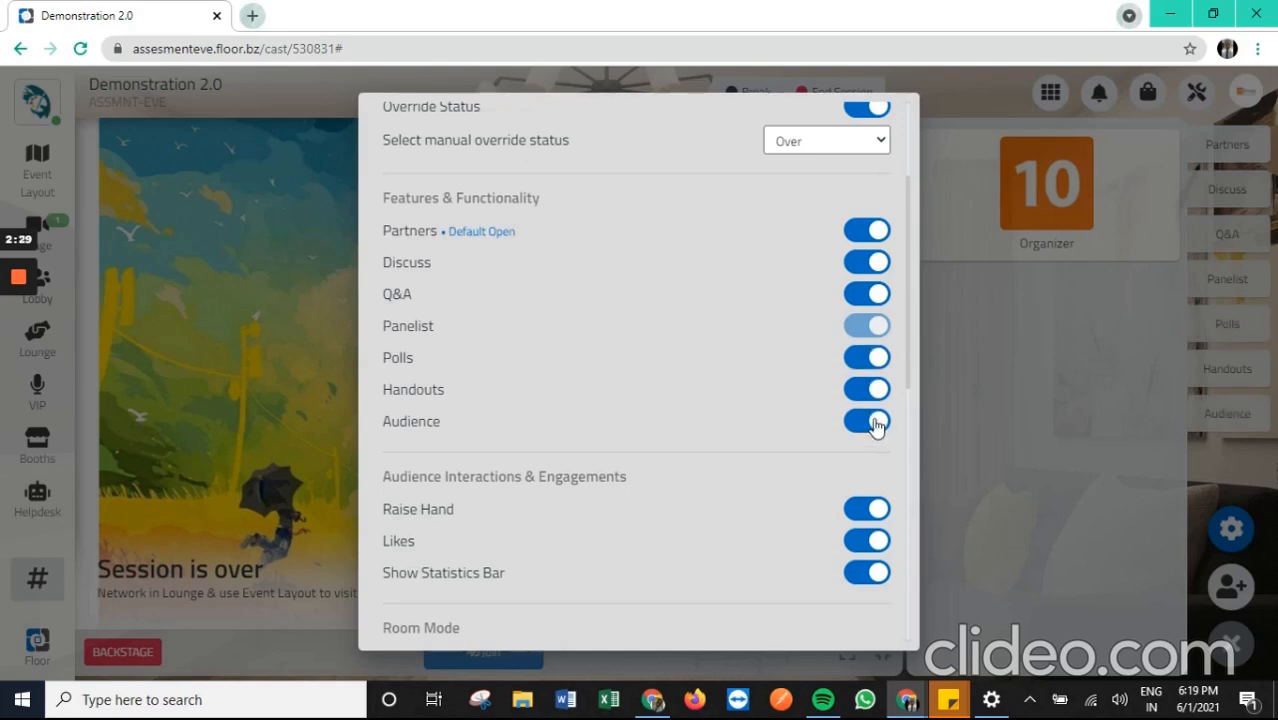
# - Set the room mode to Broadcast via RTMP Stream and enable the stream-in feed from a third-party studio
pyautogui.scroll(-1, 756, 448)
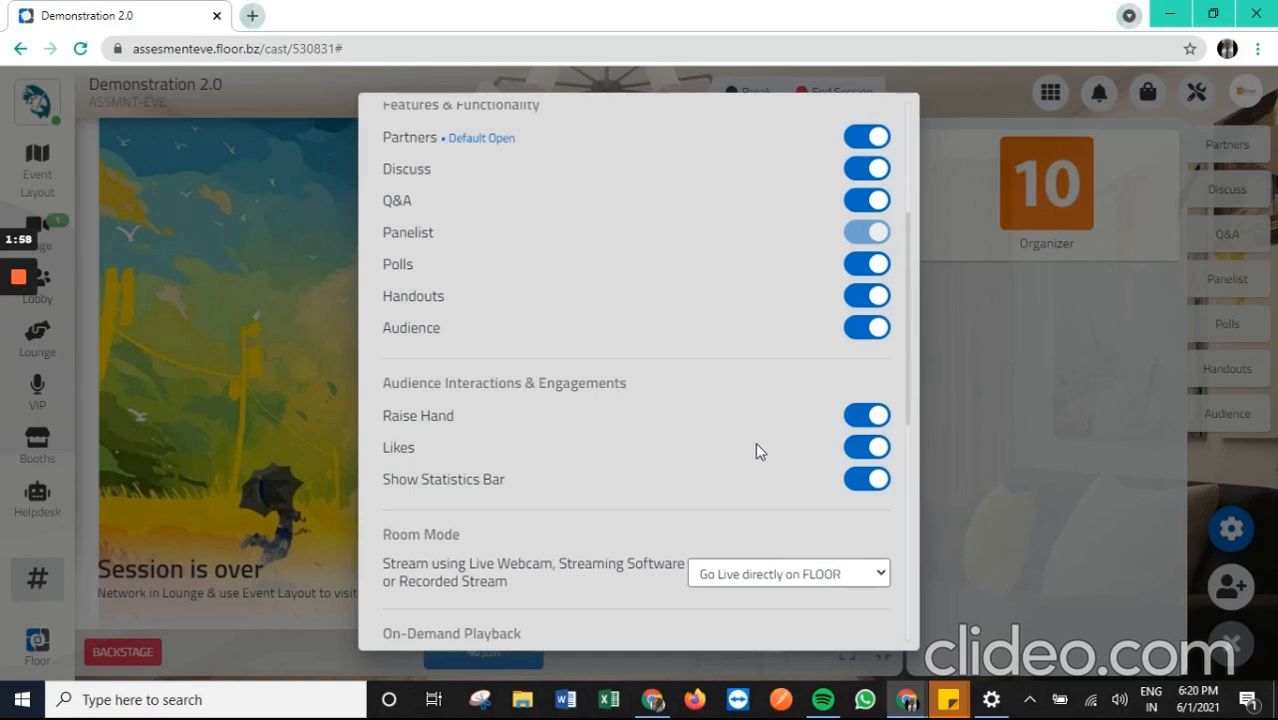
pyautogui.scroll(-2, 757, 445)
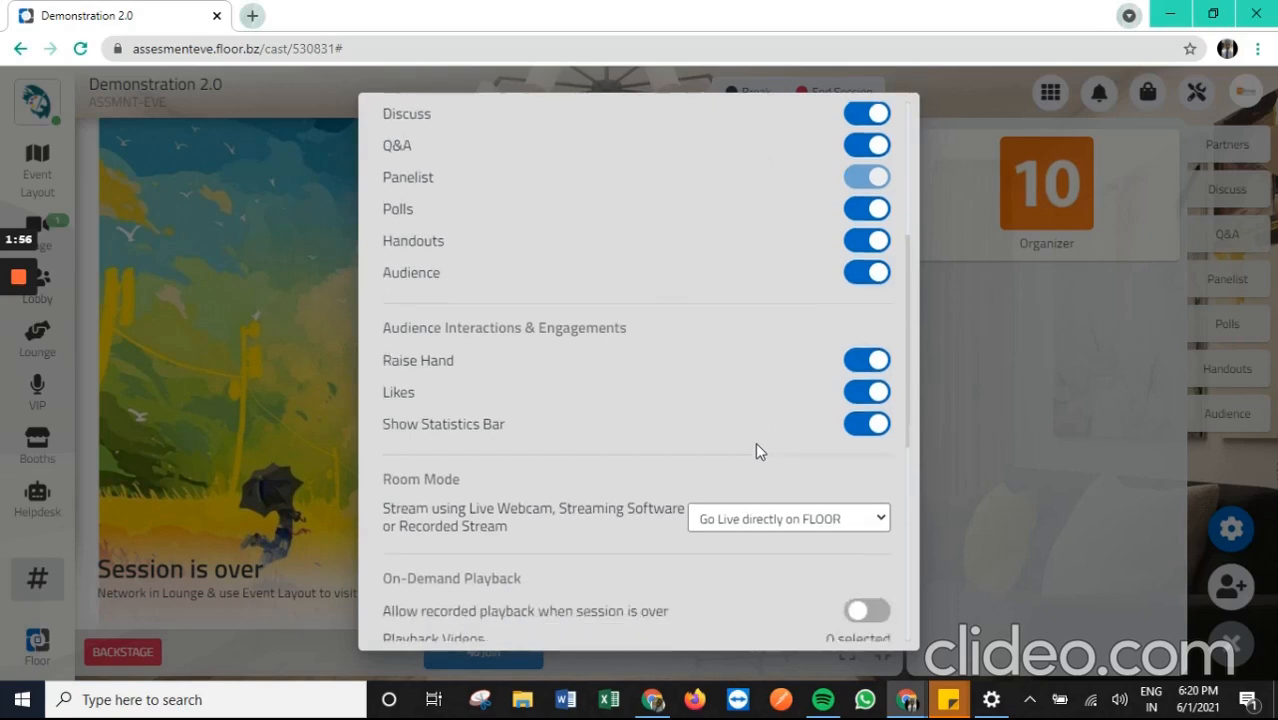
pyautogui.scroll(-4, 735, 437)
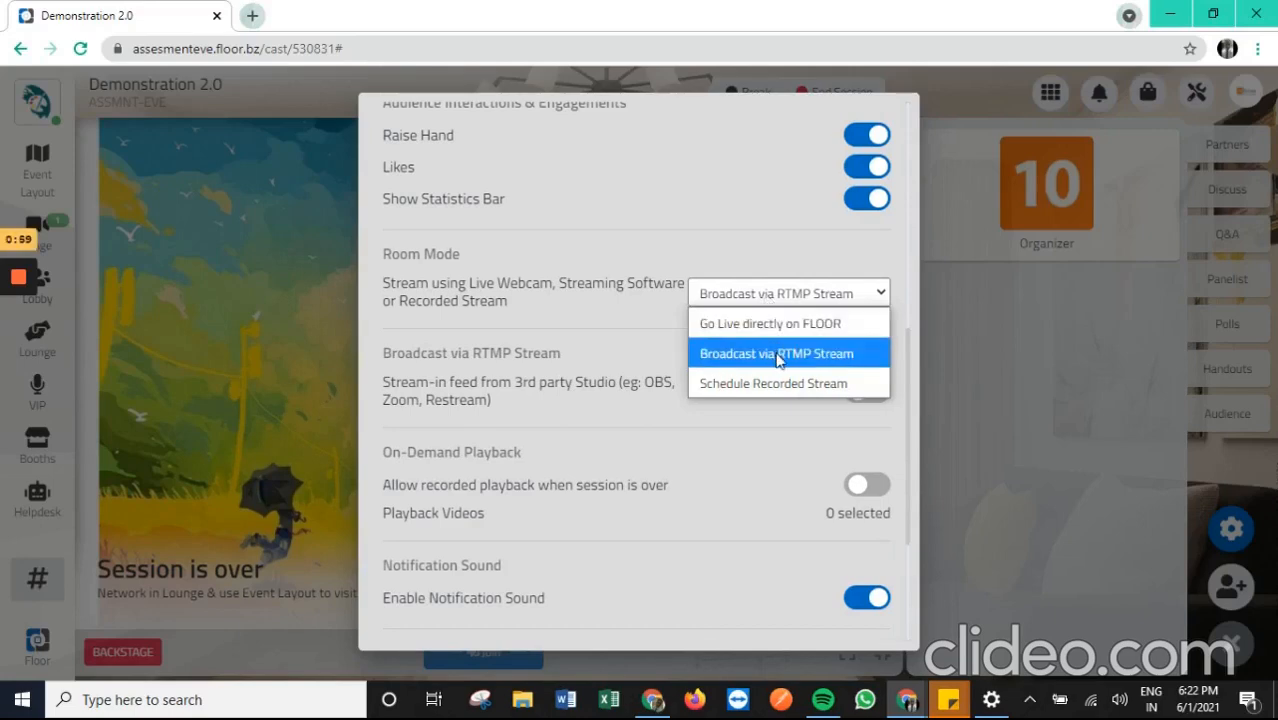
pyautogui.click(779, 356)
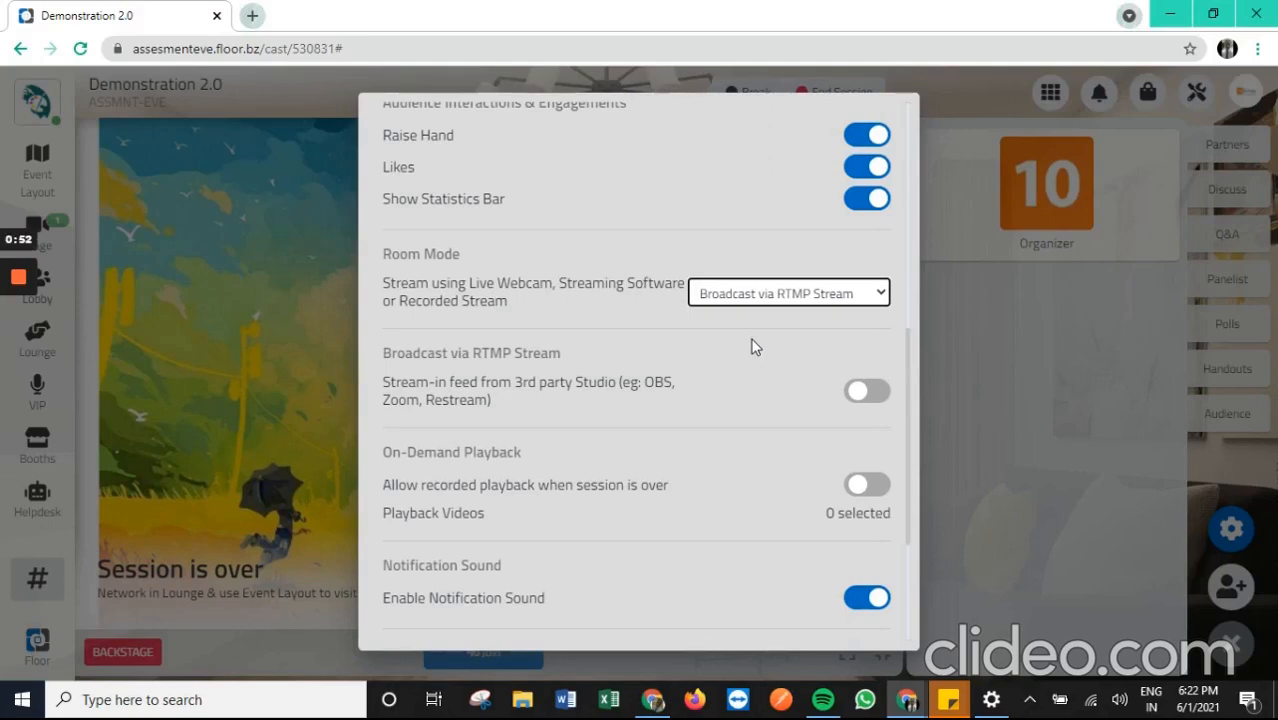
pyautogui.click(866, 395)
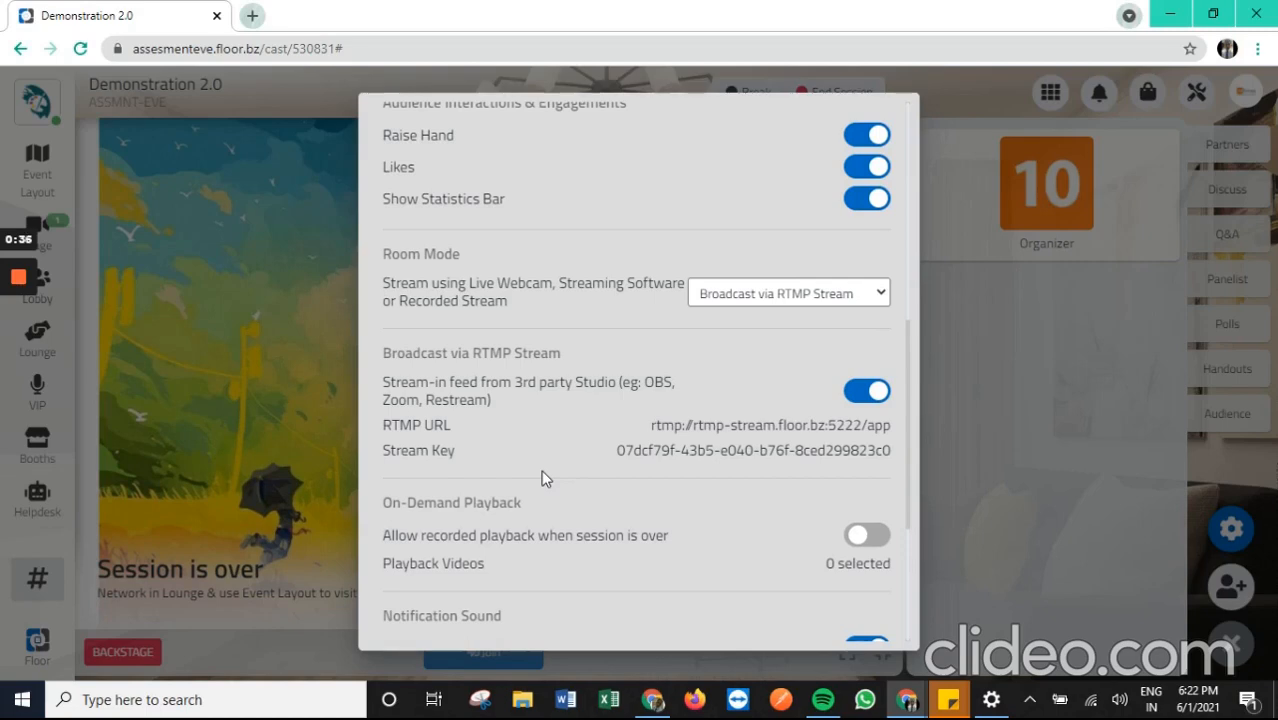
# - Set the room mode to Schedule Recorded Stream
pyautogui.click(754, 293)
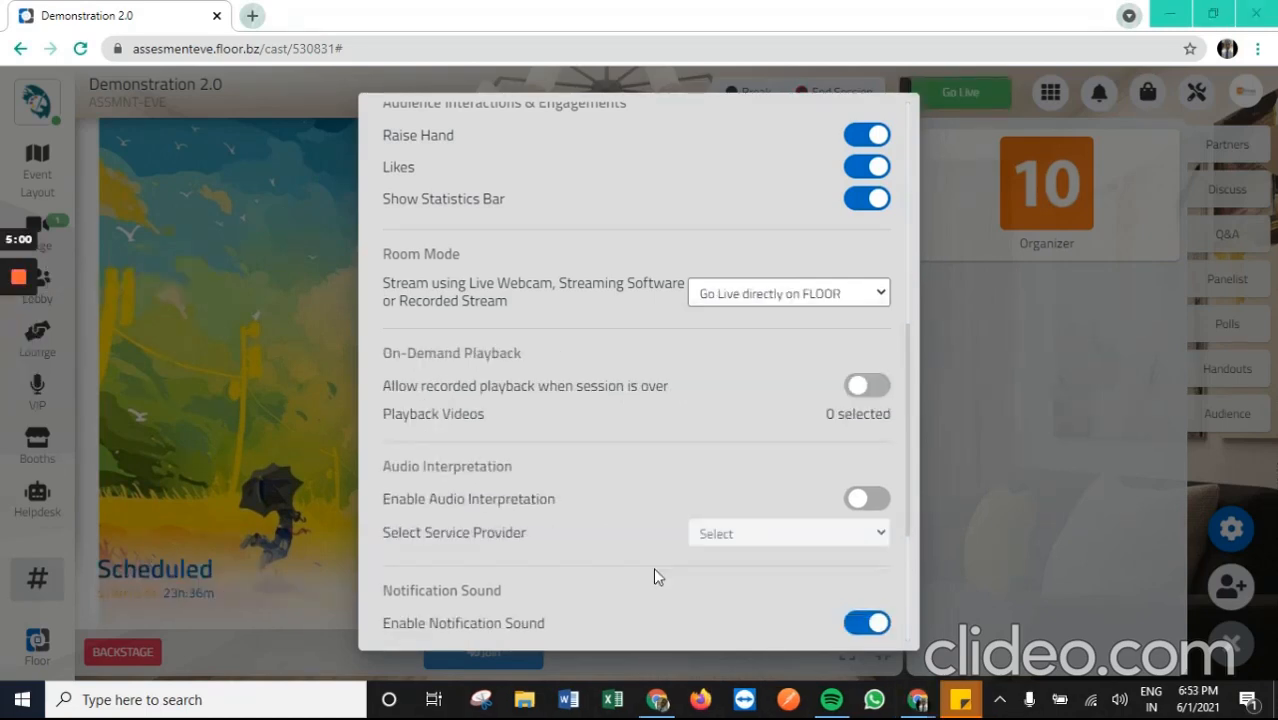
pyautogui.click(736, 294)
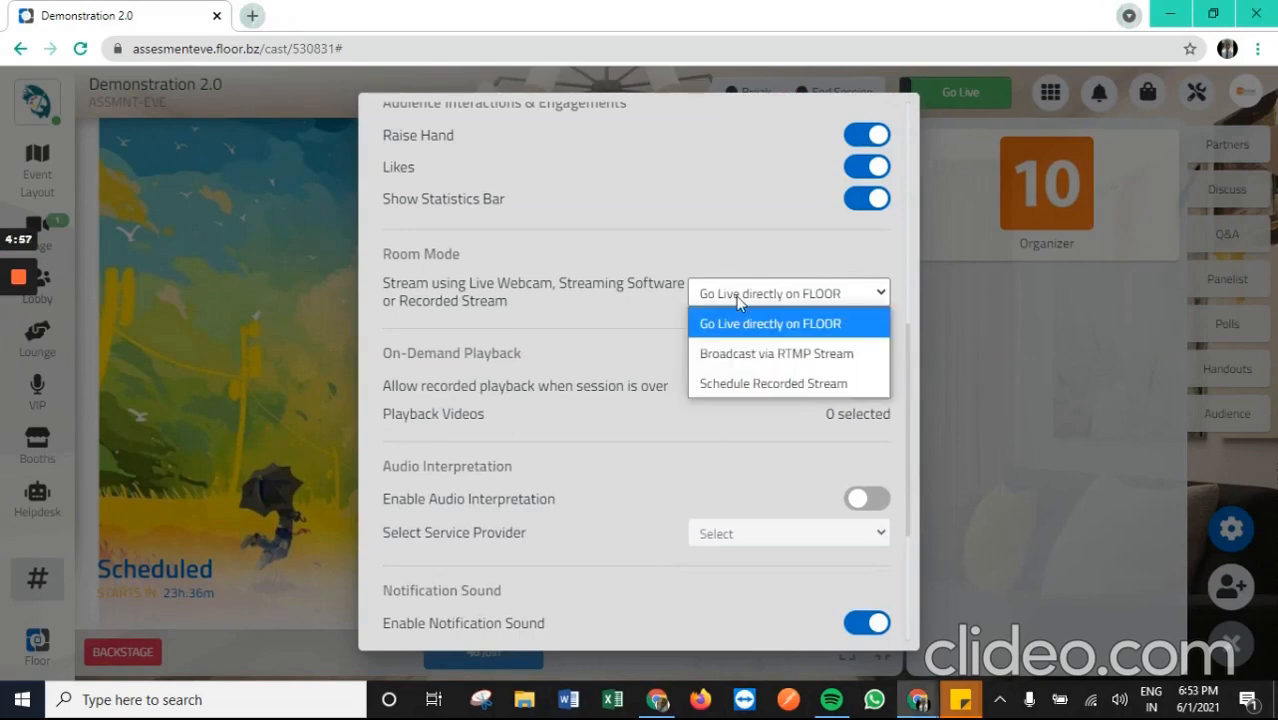
pyautogui.click(733, 384)
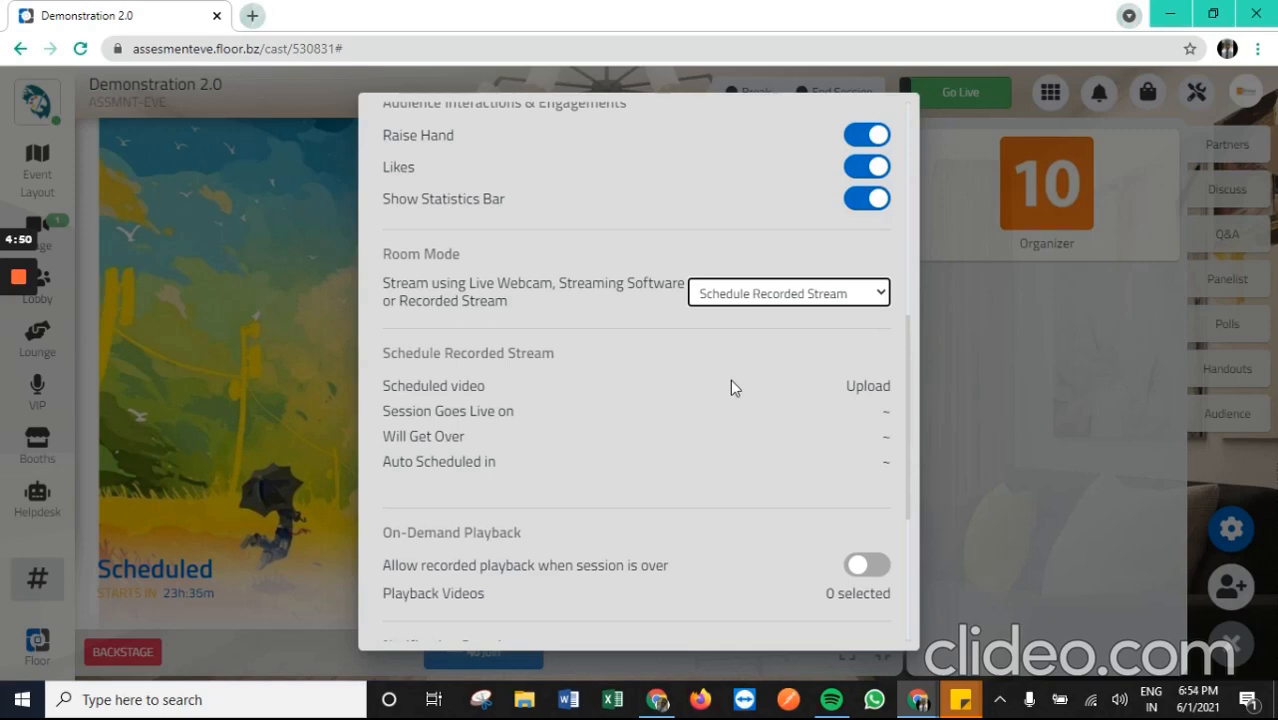
# - Upload Dummy Video.mp4 from the Downloads folder as the scheduled video for the recorded stream
pyautogui.click(866, 397)
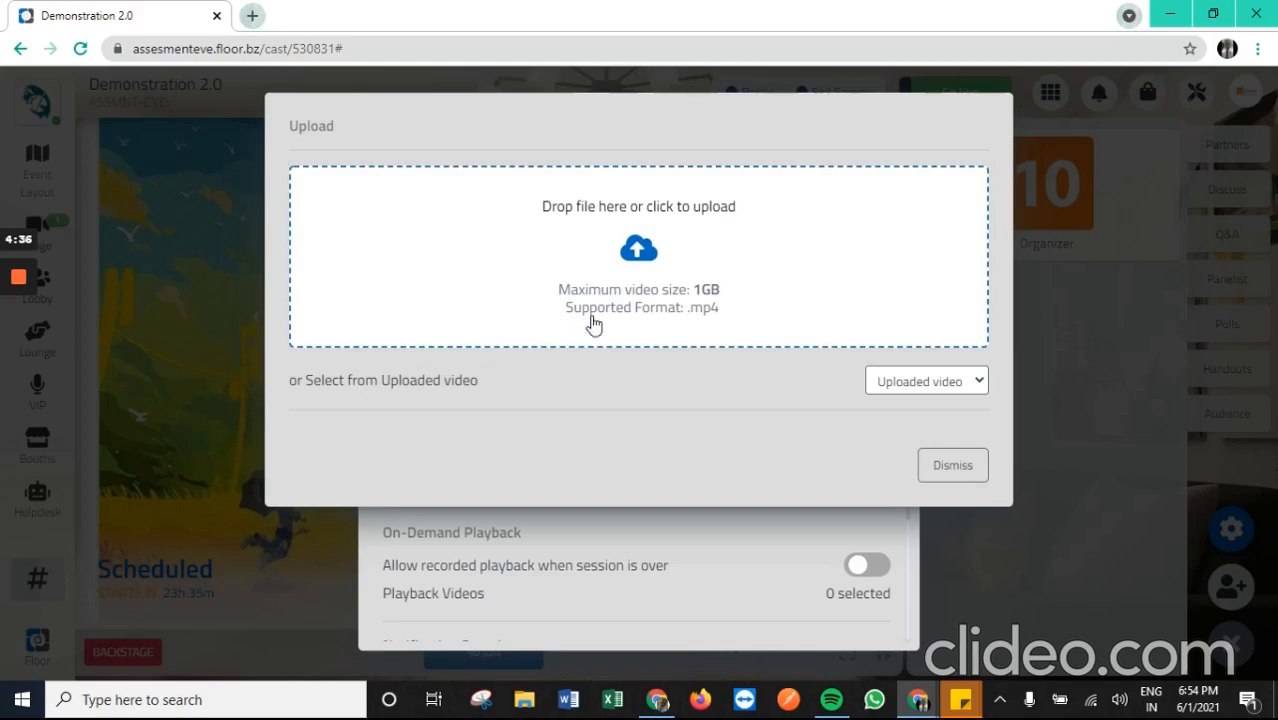
pyautogui.click(645, 252)
pyautogui.click(357, 542)
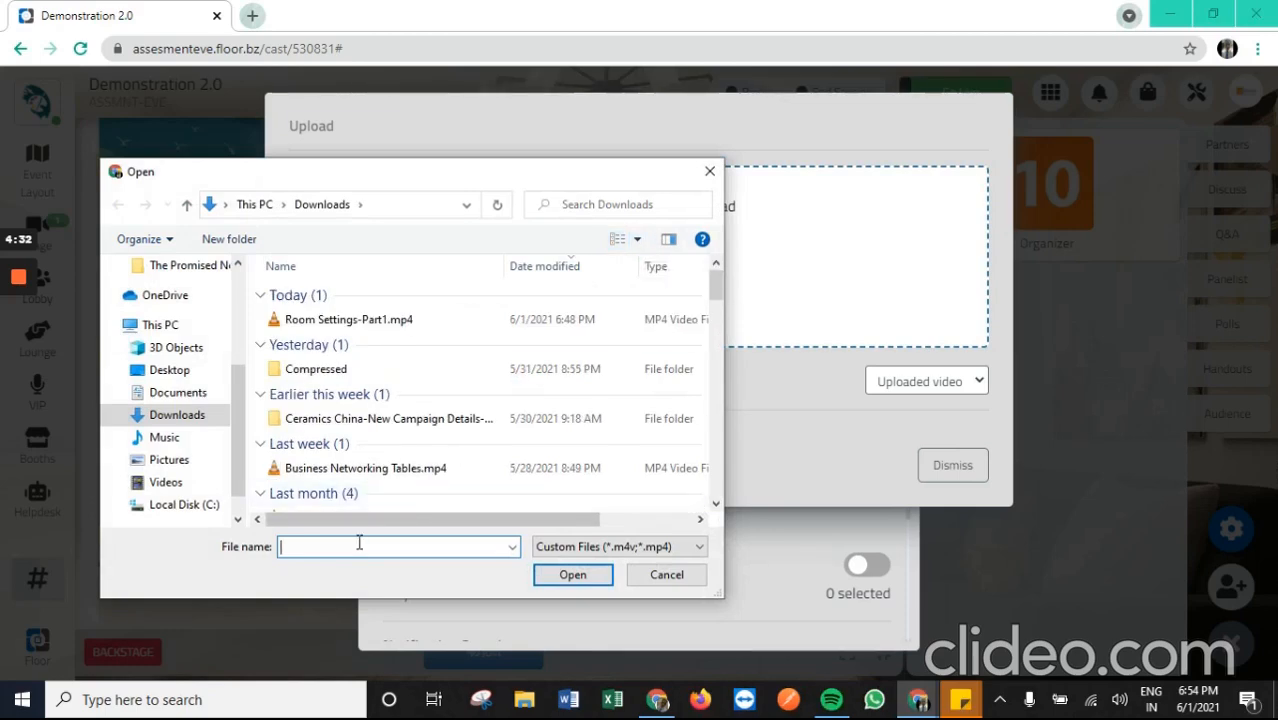
pyautogui.write('Dumm')
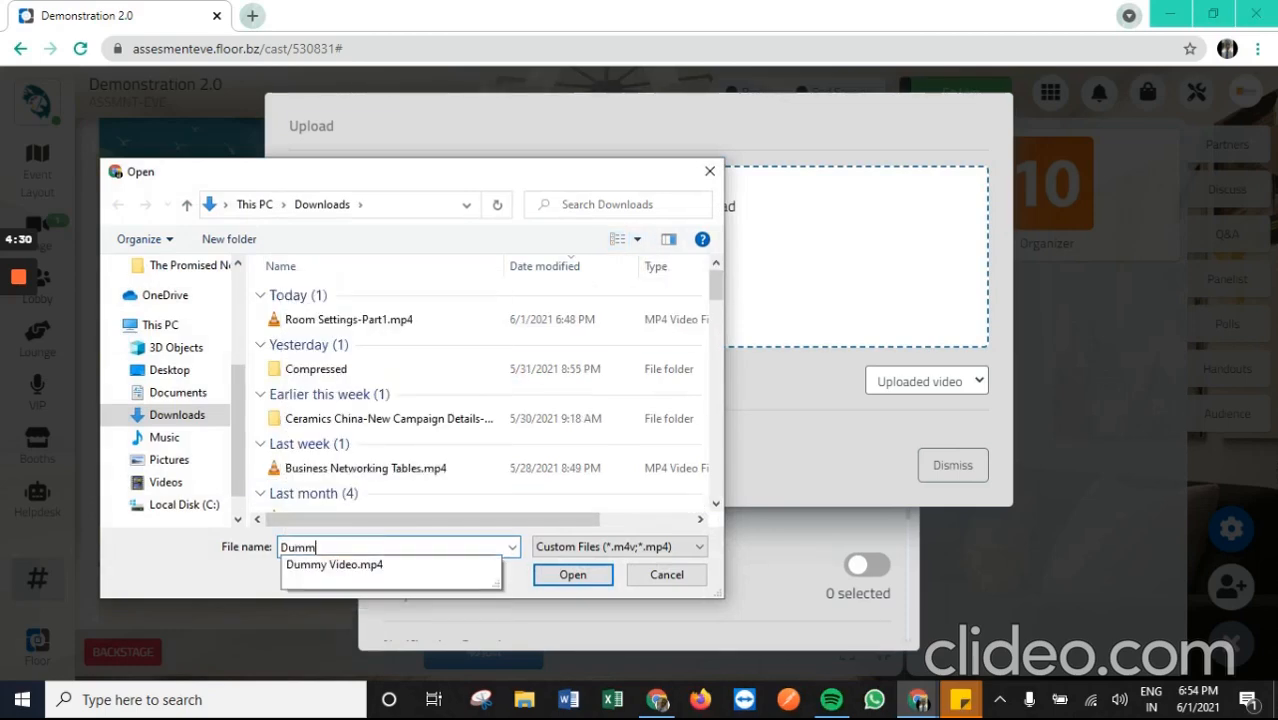
pyautogui.click(478, 566)
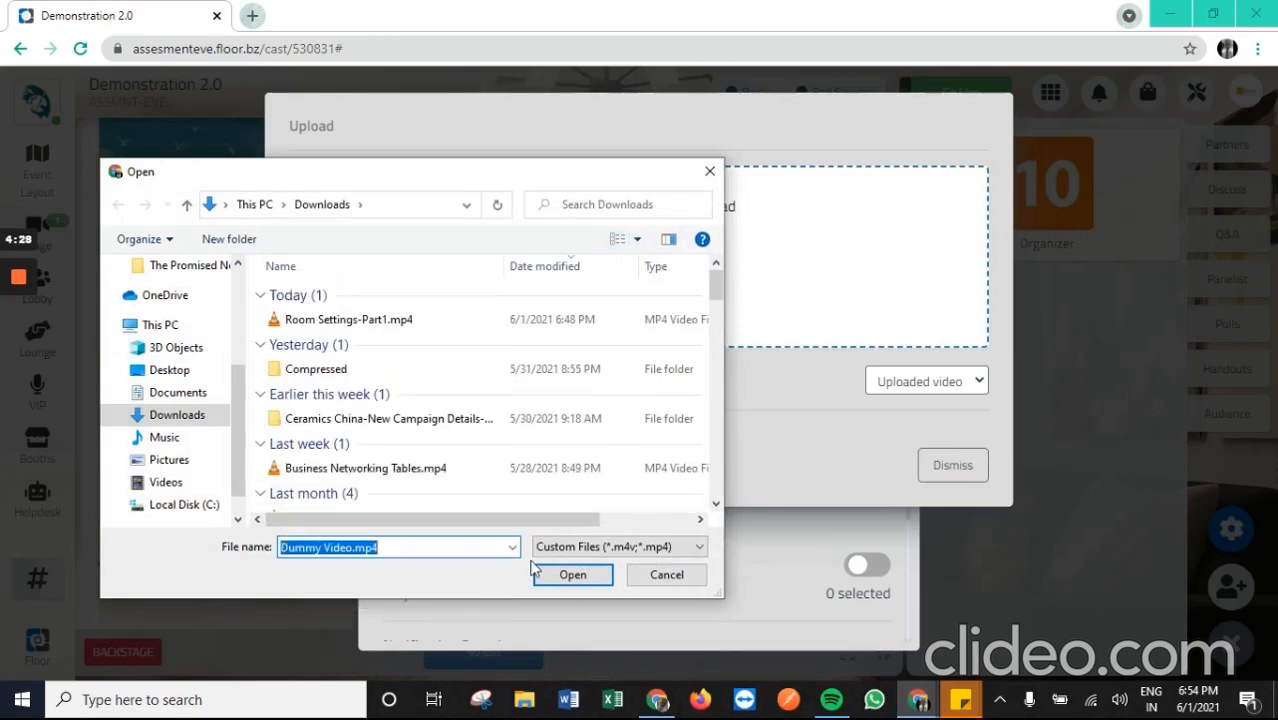
pyautogui.click(562, 574)
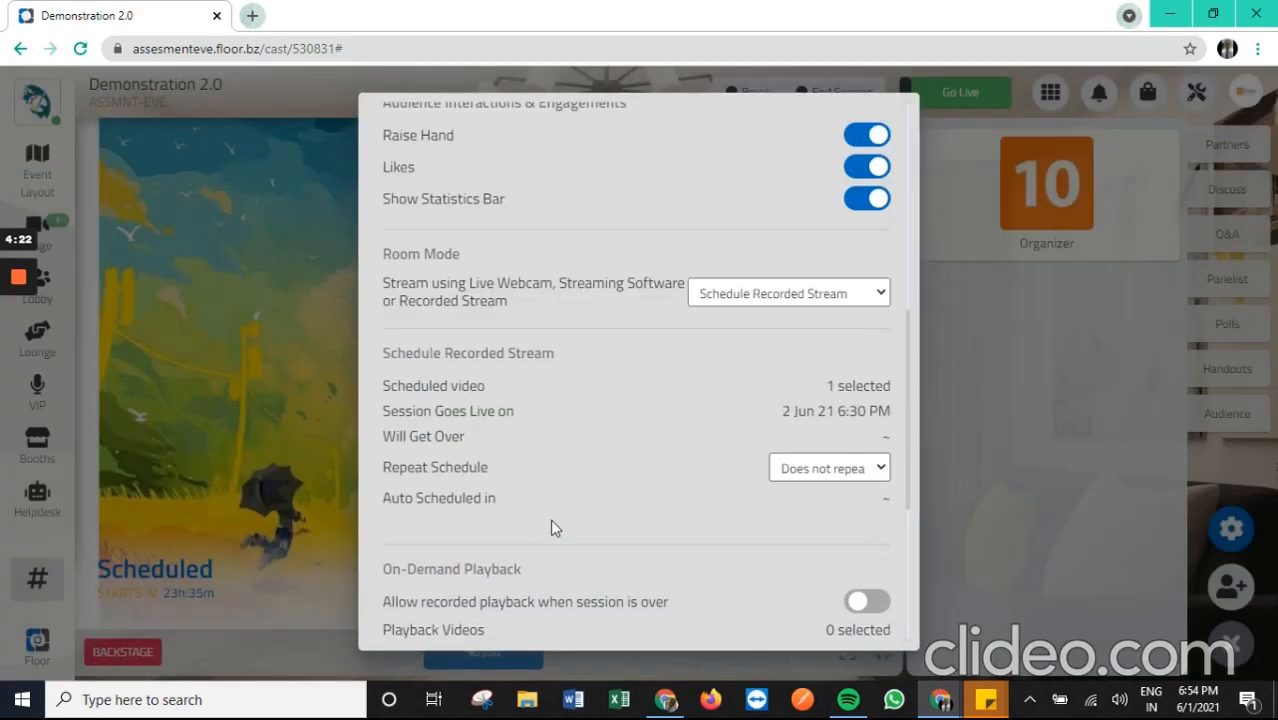
# - Schedule the recorded session to go live on 1 June 2021 at 7:30 PM, keeping the repeat schedule at Does not repeat
pyautogui.click(805, 418)
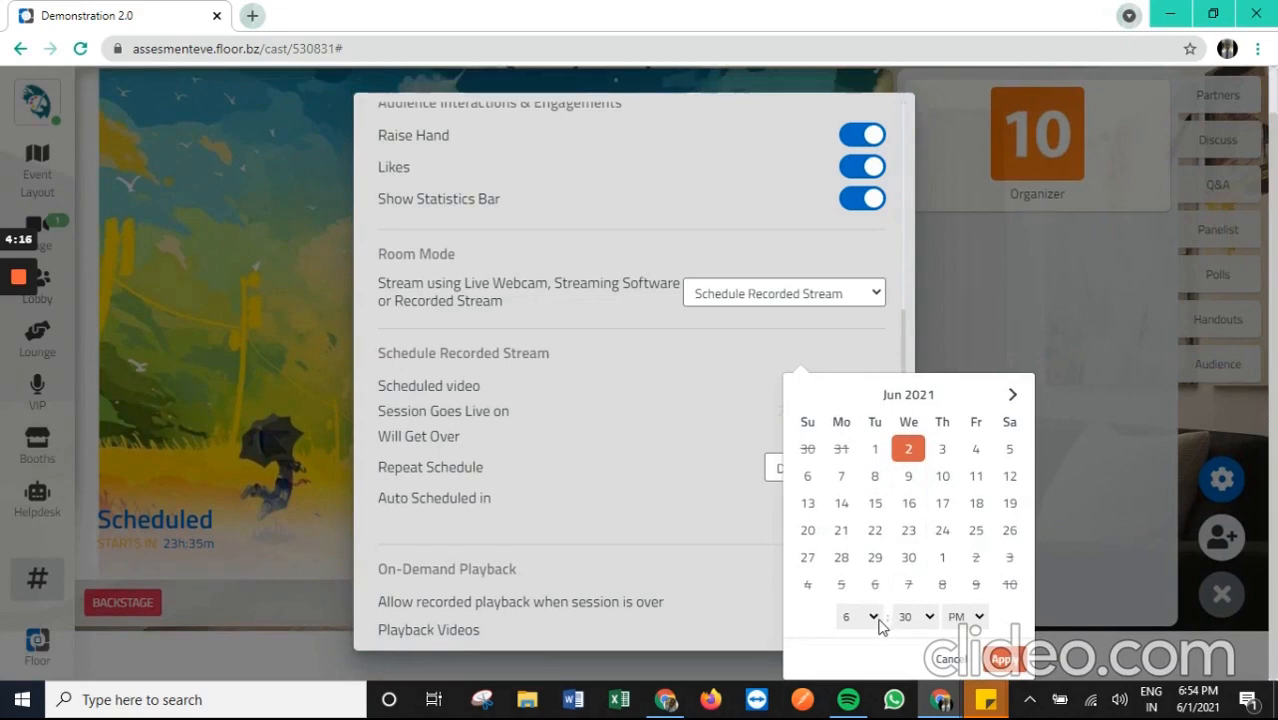
pyautogui.click(876, 618)
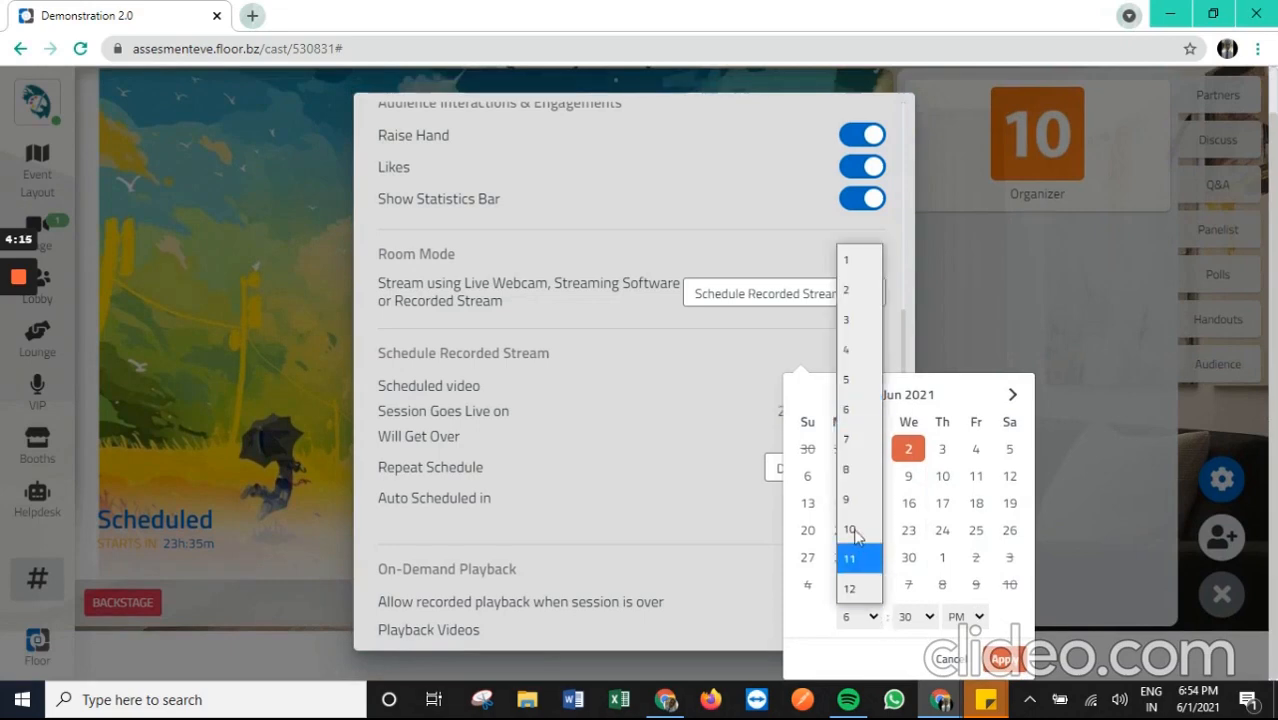
pyautogui.click(861, 445)
pyautogui.scroll(-1, 1006, 653)
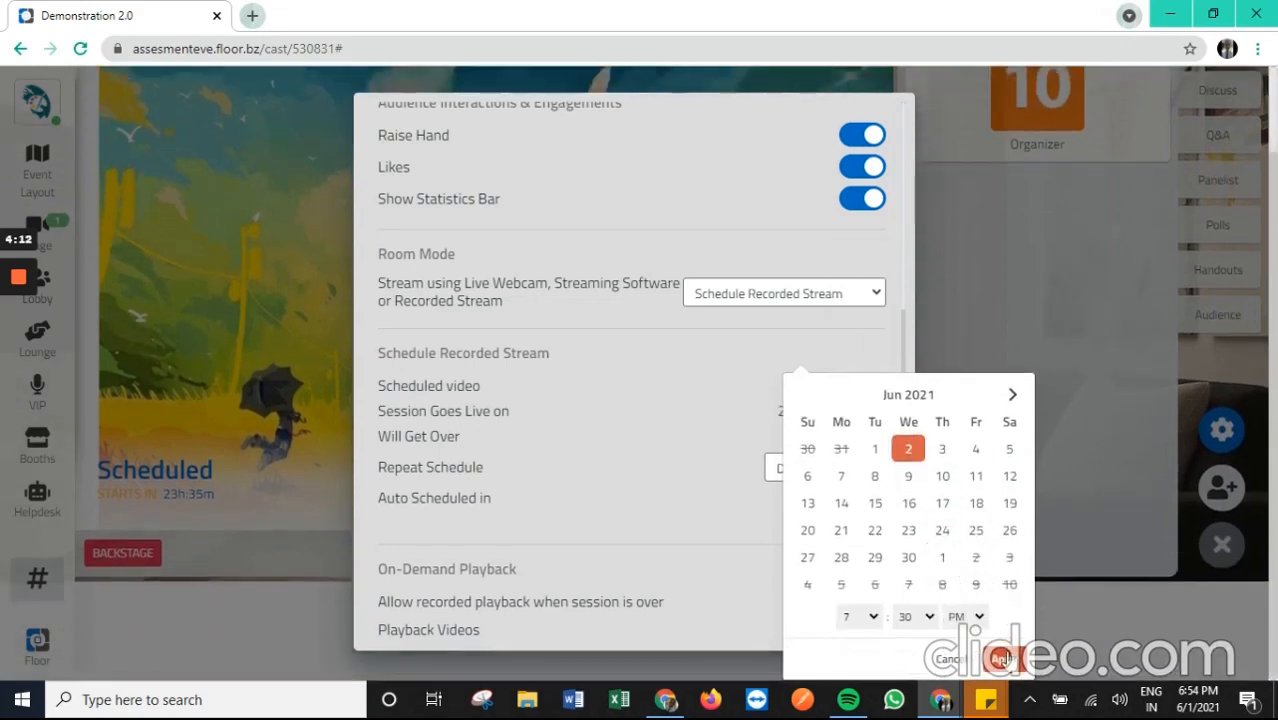
pyautogui.click(940, 527)
pyautogui.click(876, 450)
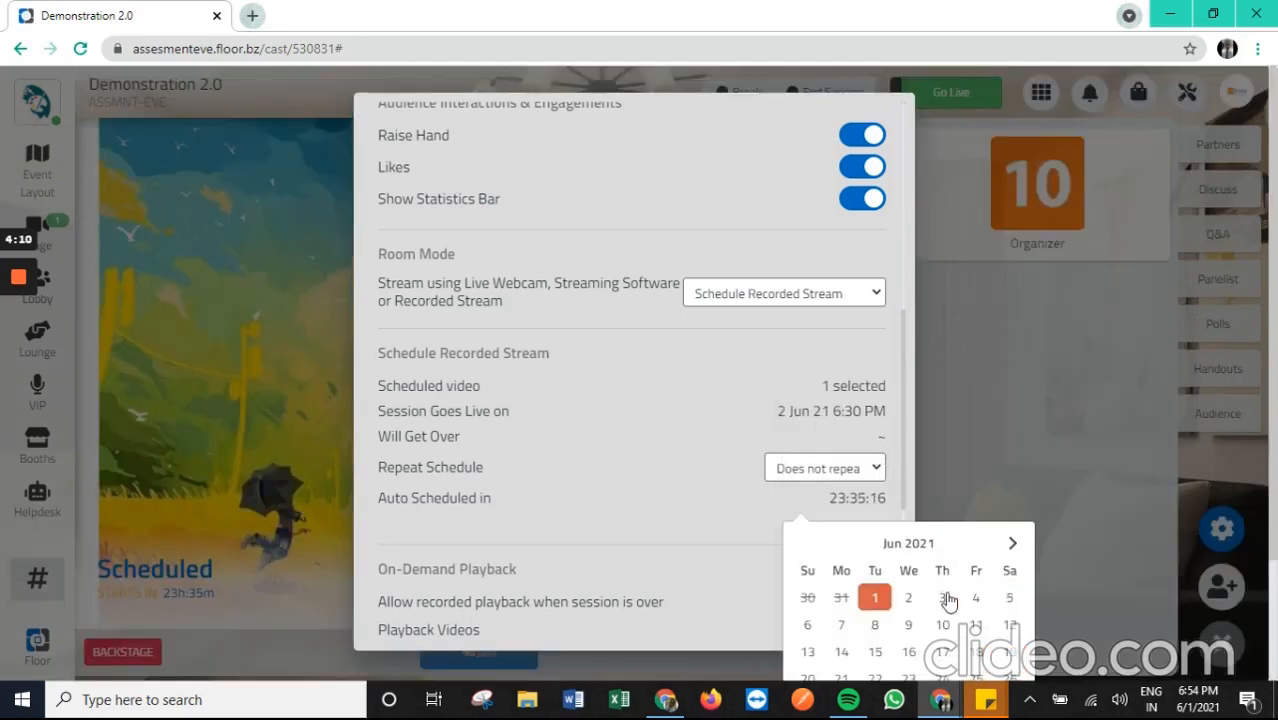
pyautogui.scroll(-2, 963, 590)
pyautogui.click(1002, 659)
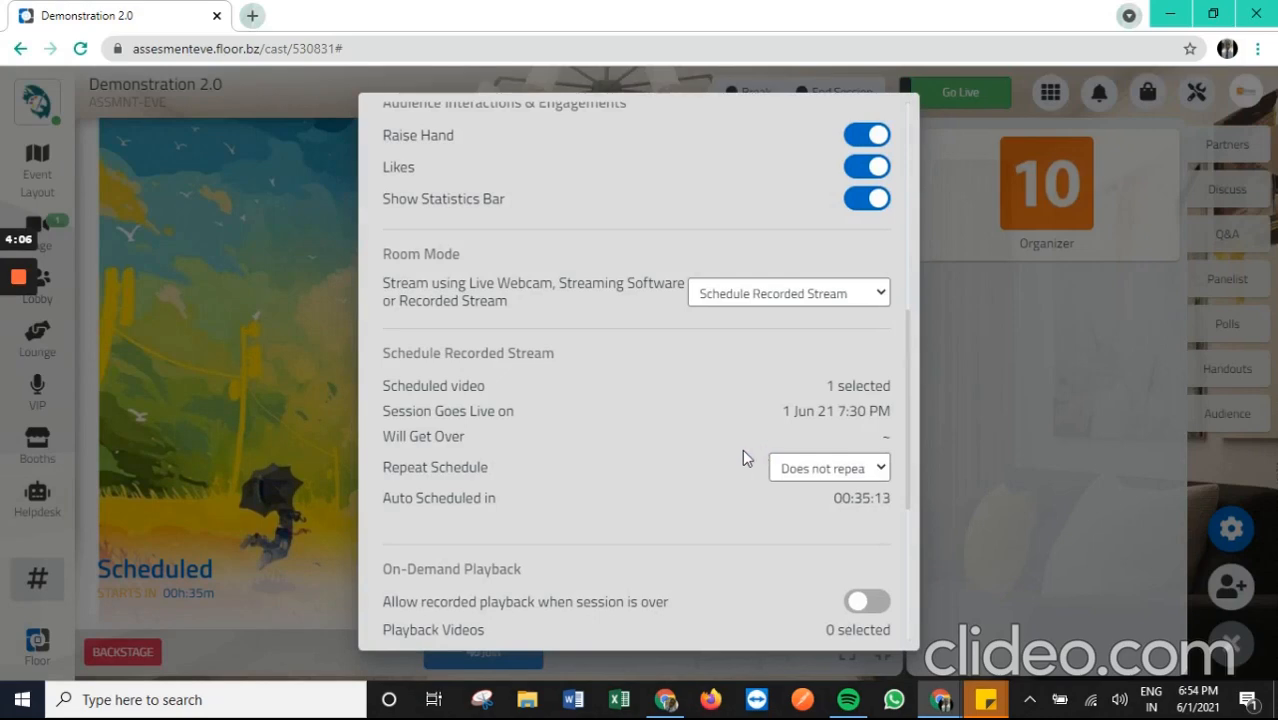
pyautogui.click(810, 474)
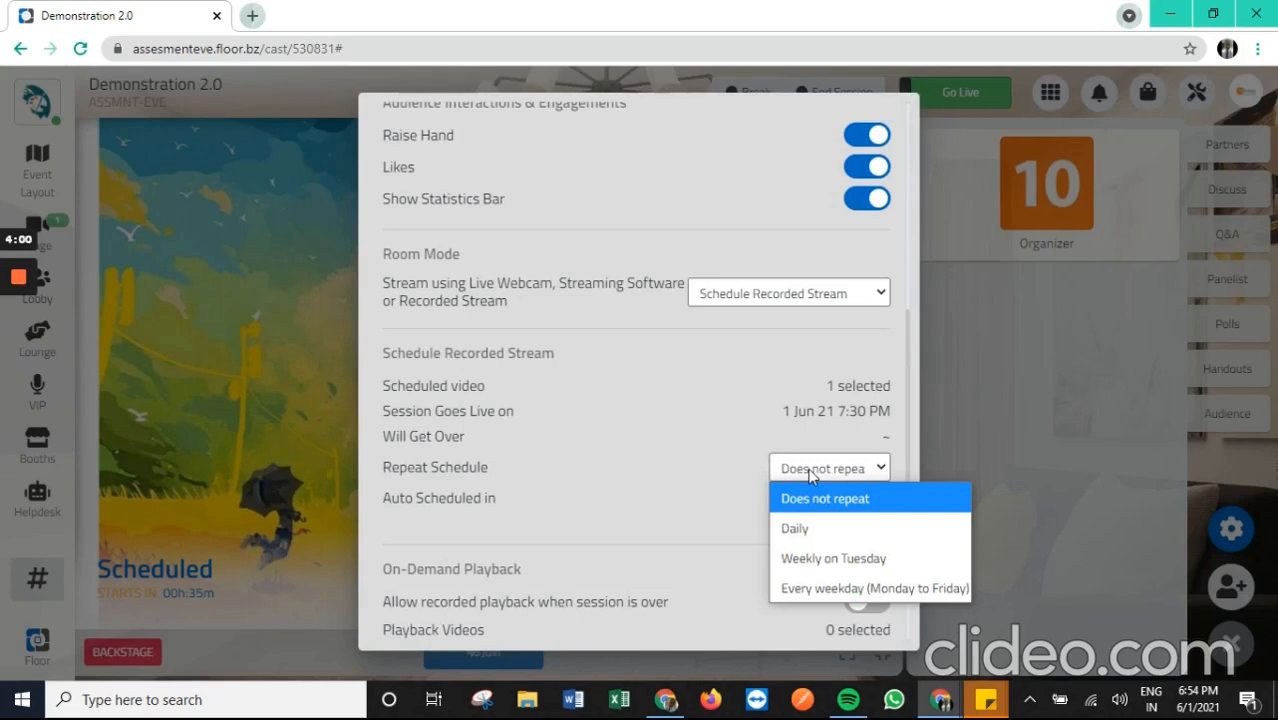
pyautogui.click(730, 418)
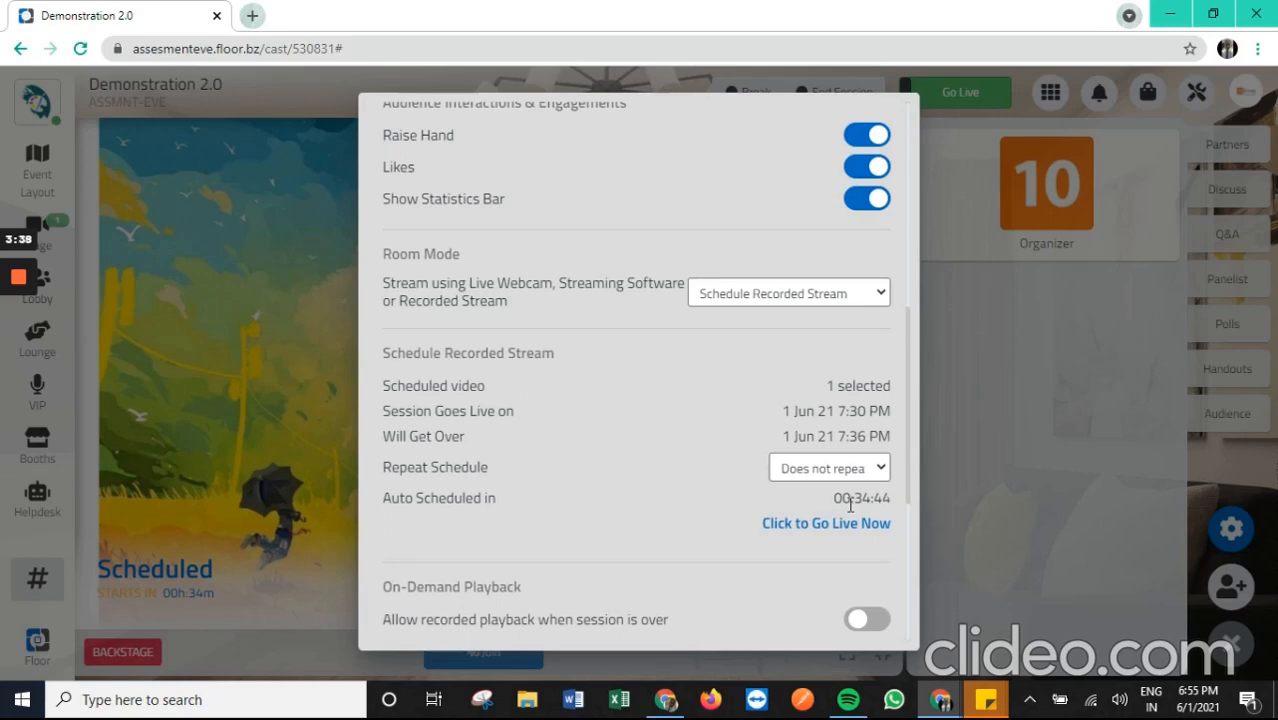
# - Allow recorded on-demand playback when the session is over
pyautogui.scroll(-2, 850, 505)
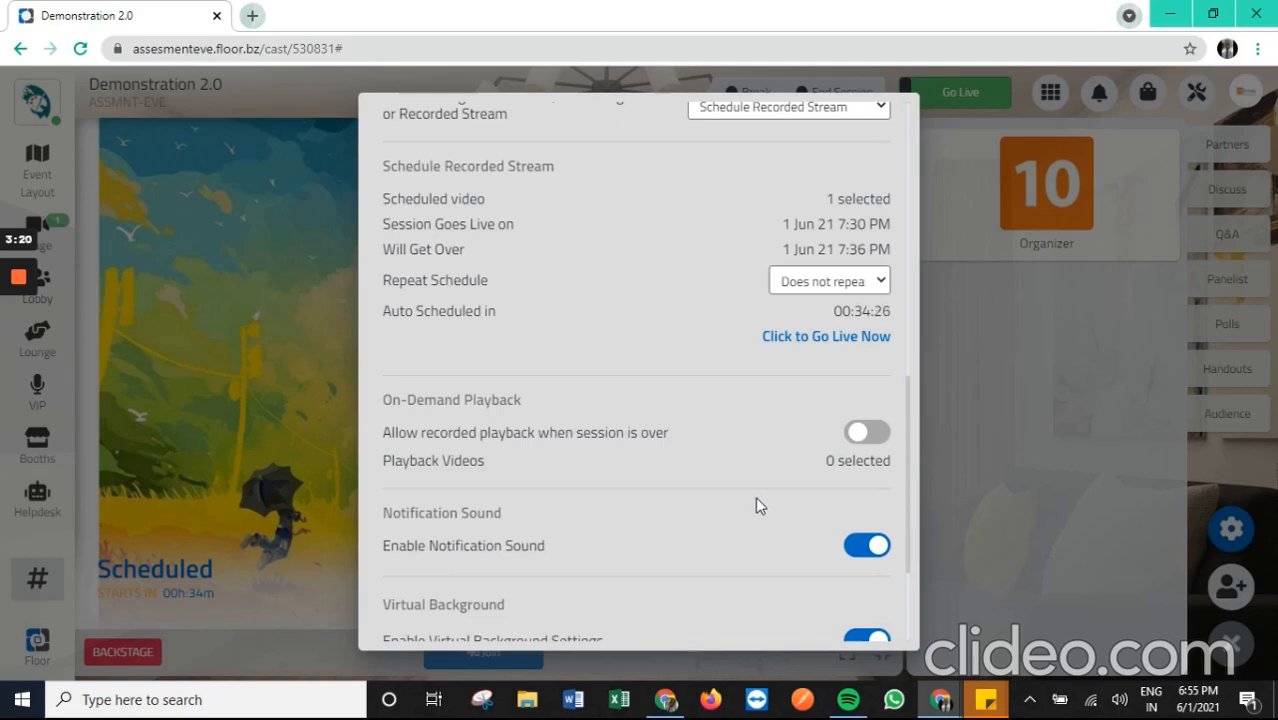
pyautogui.click(866, 436)
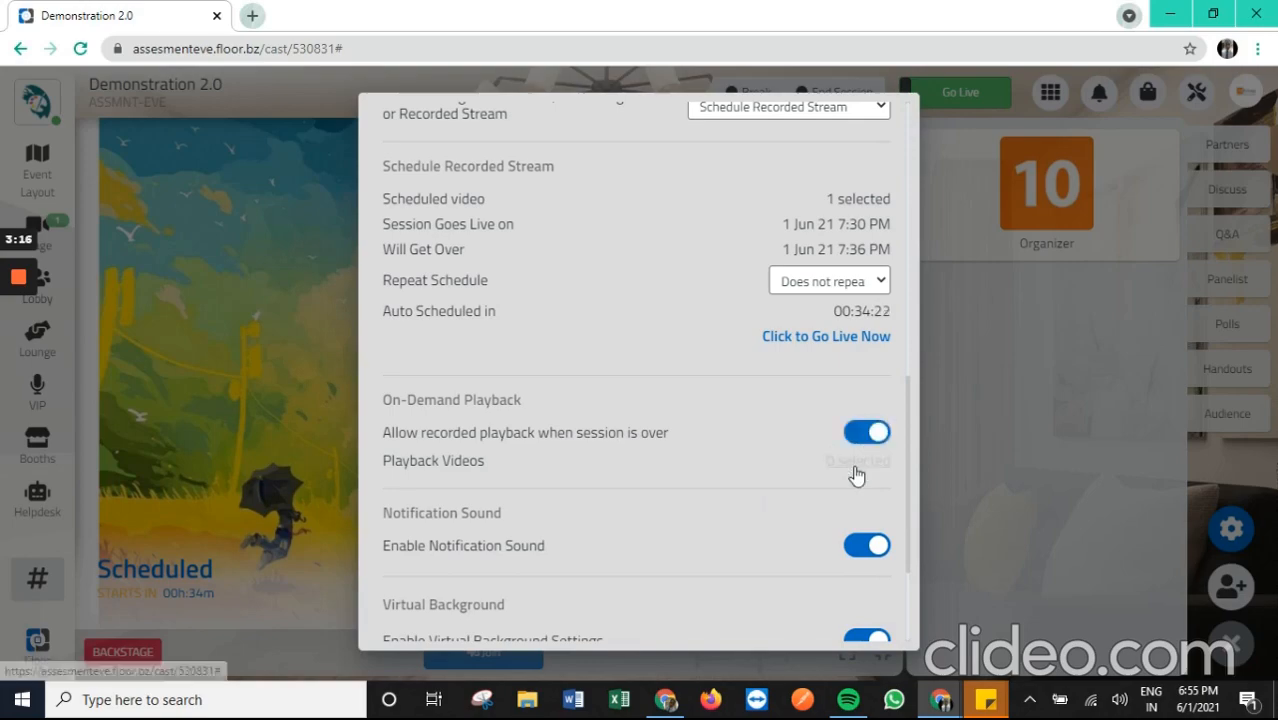
# - Enable Custom video 4 as the on-demand playback video in the recordings list and close the list
pyautogui.click(855, 463)
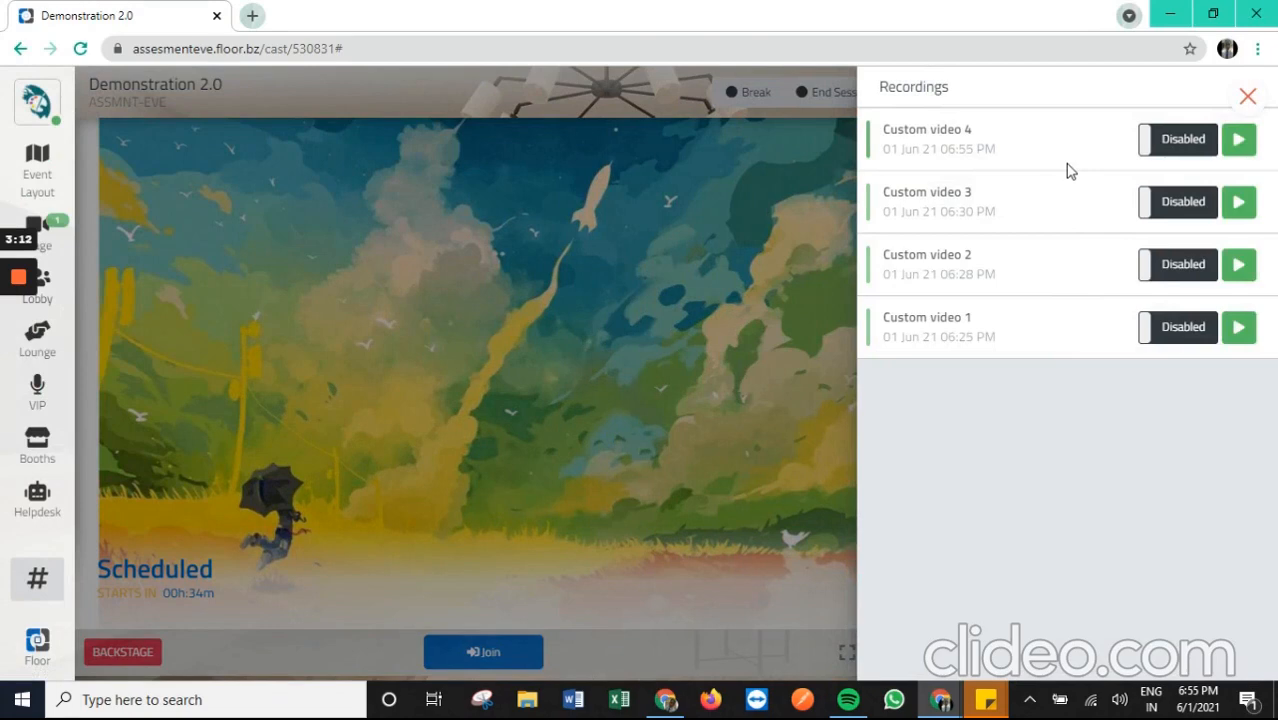
pyautogui.click(1176, 147)
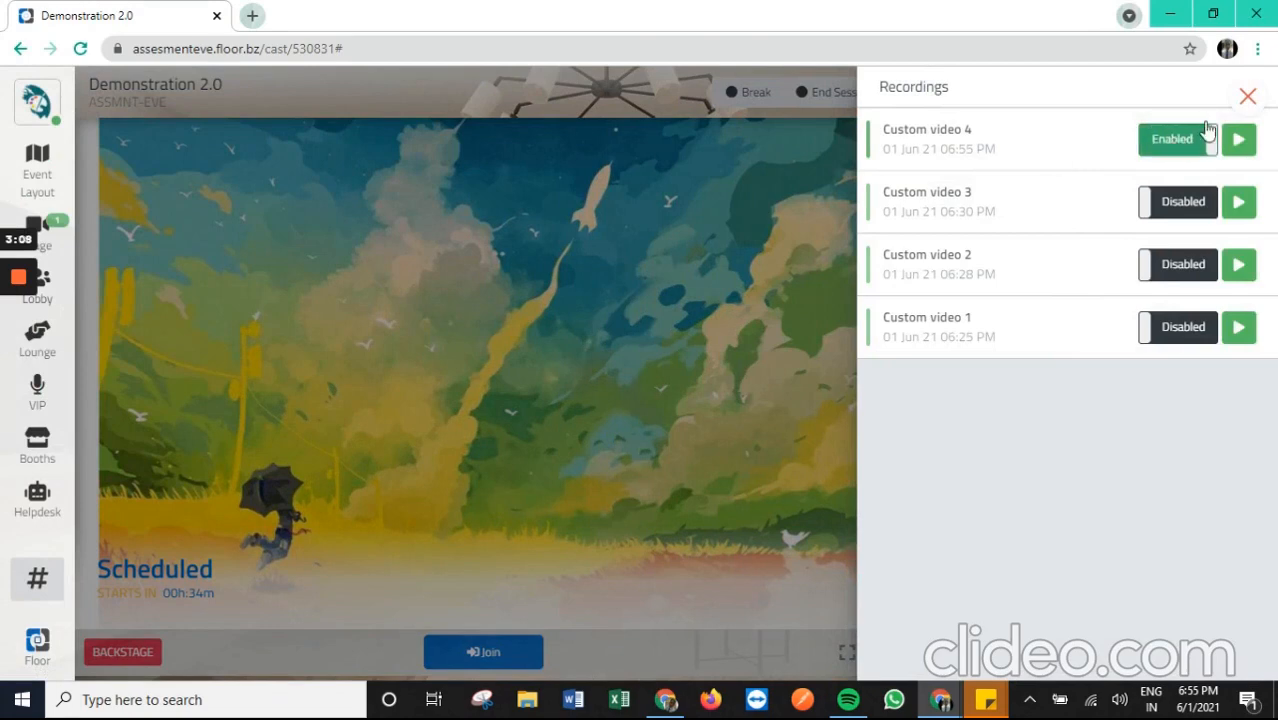
pyautogui.click(1247, 98)
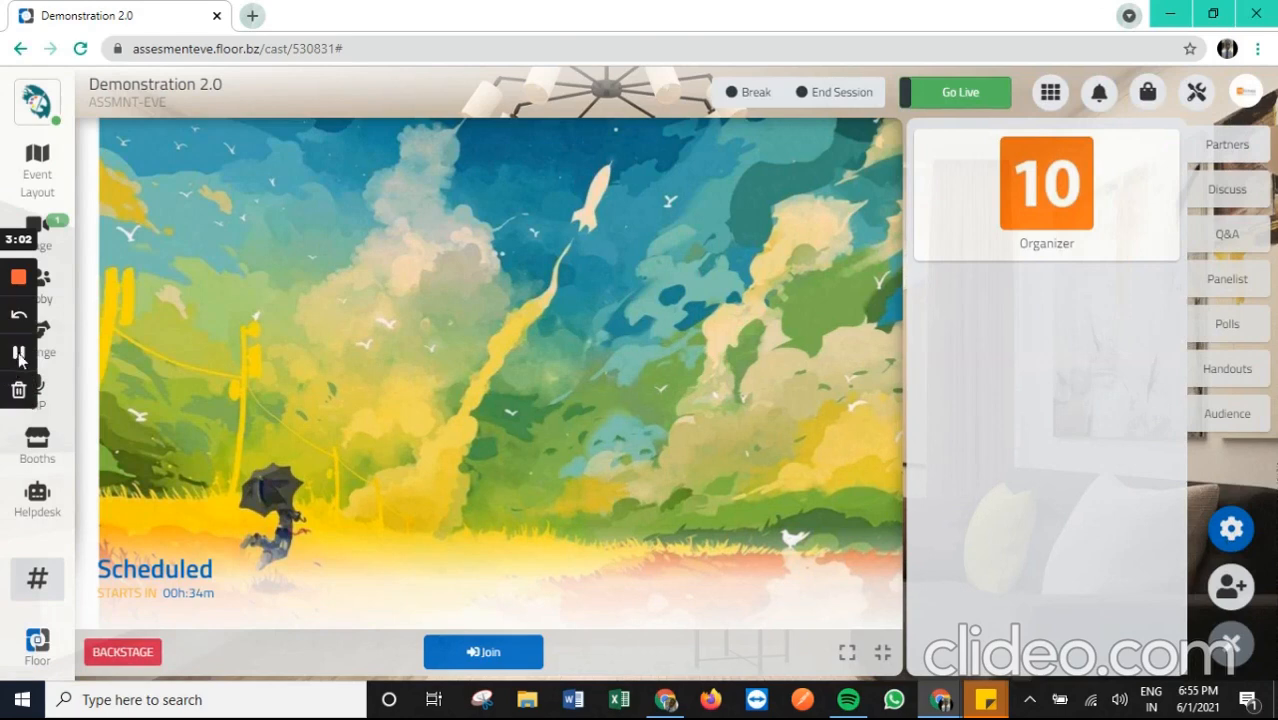
pyautogui.click(19, 360)
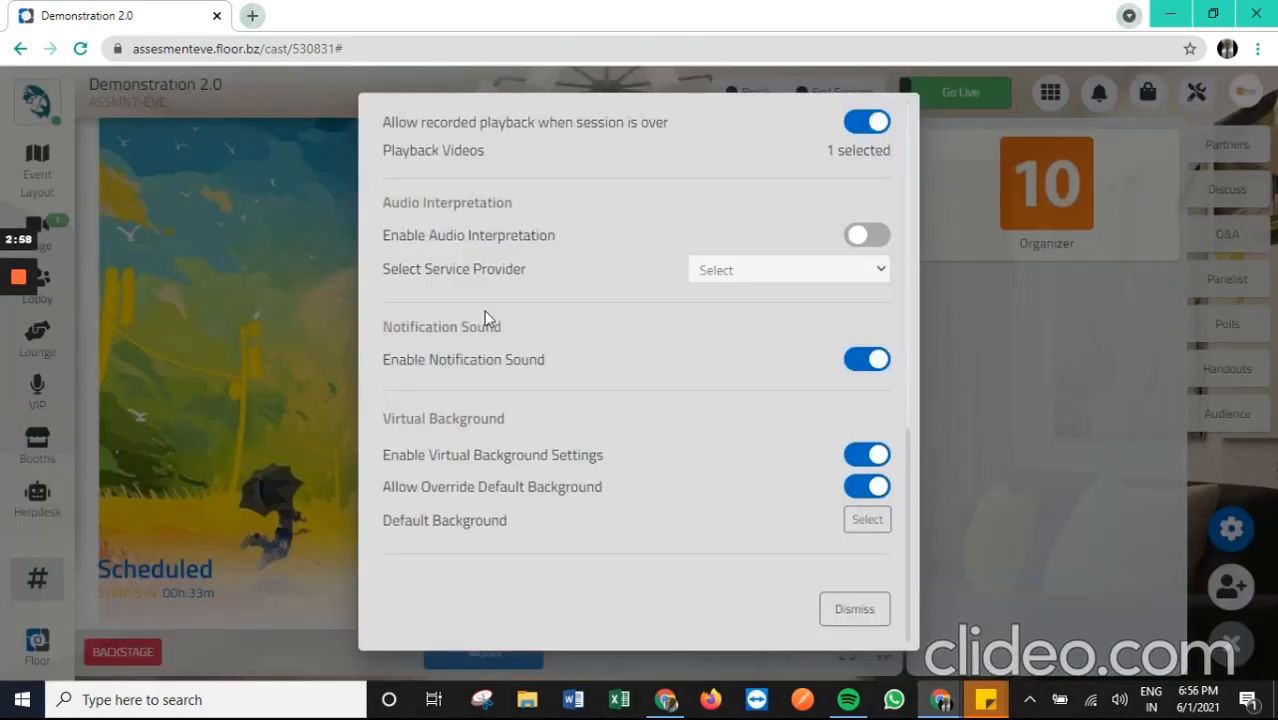
# - Enable audio interpretation for the stage and select Interprefy as the service provider
pyautogui.click(866, 238)
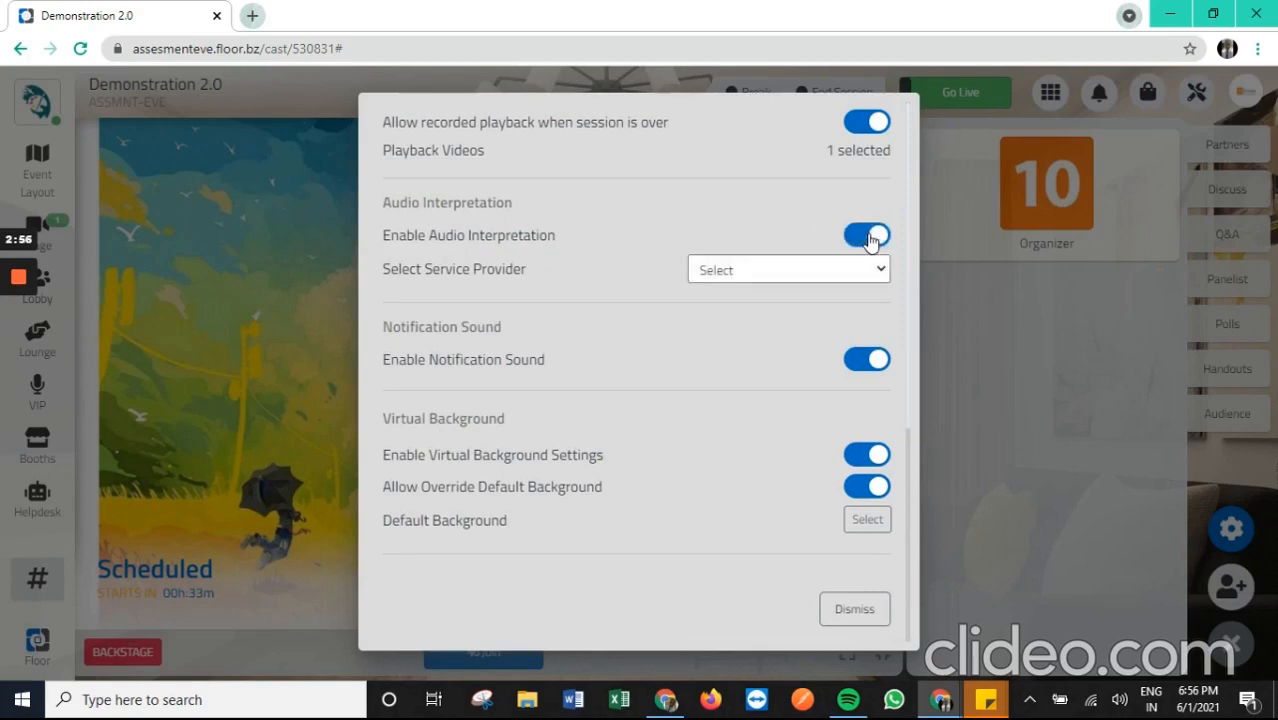
pyautogui.click(735, 273)
pyautogui.click(741, 333)
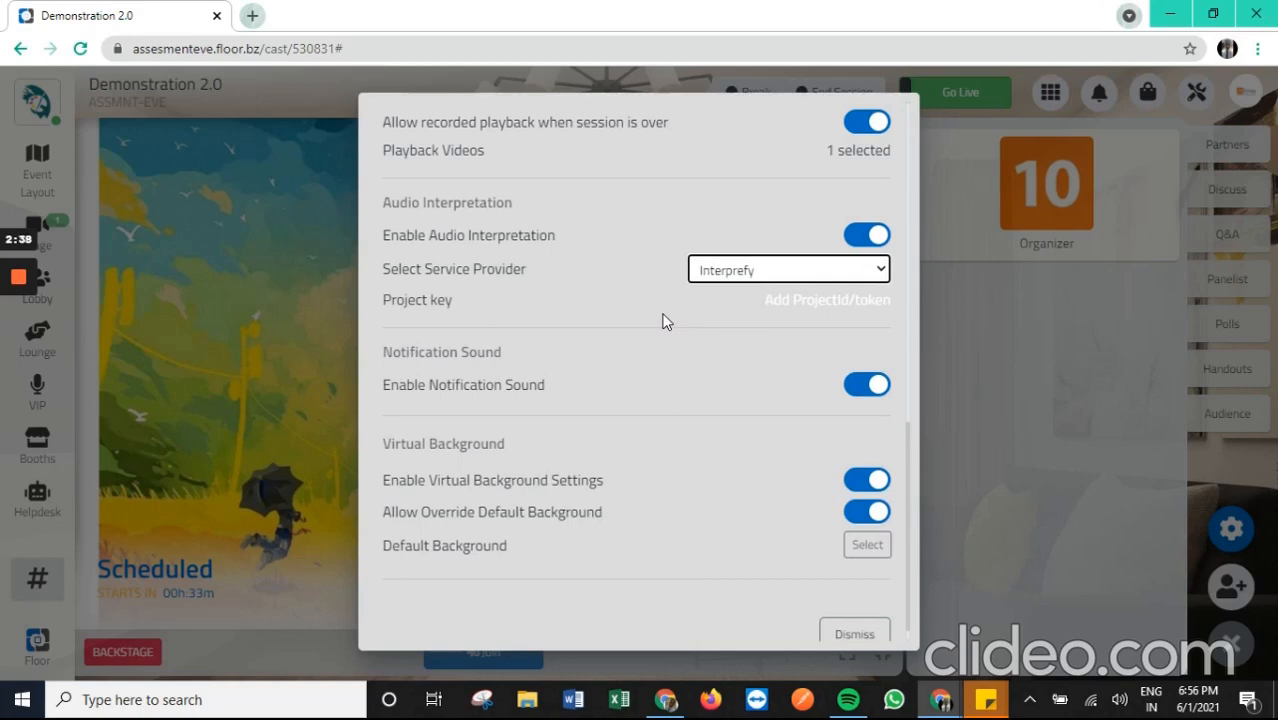
# - Switch the stage's notification sound off and back on
pyautogui.click(859, 395)
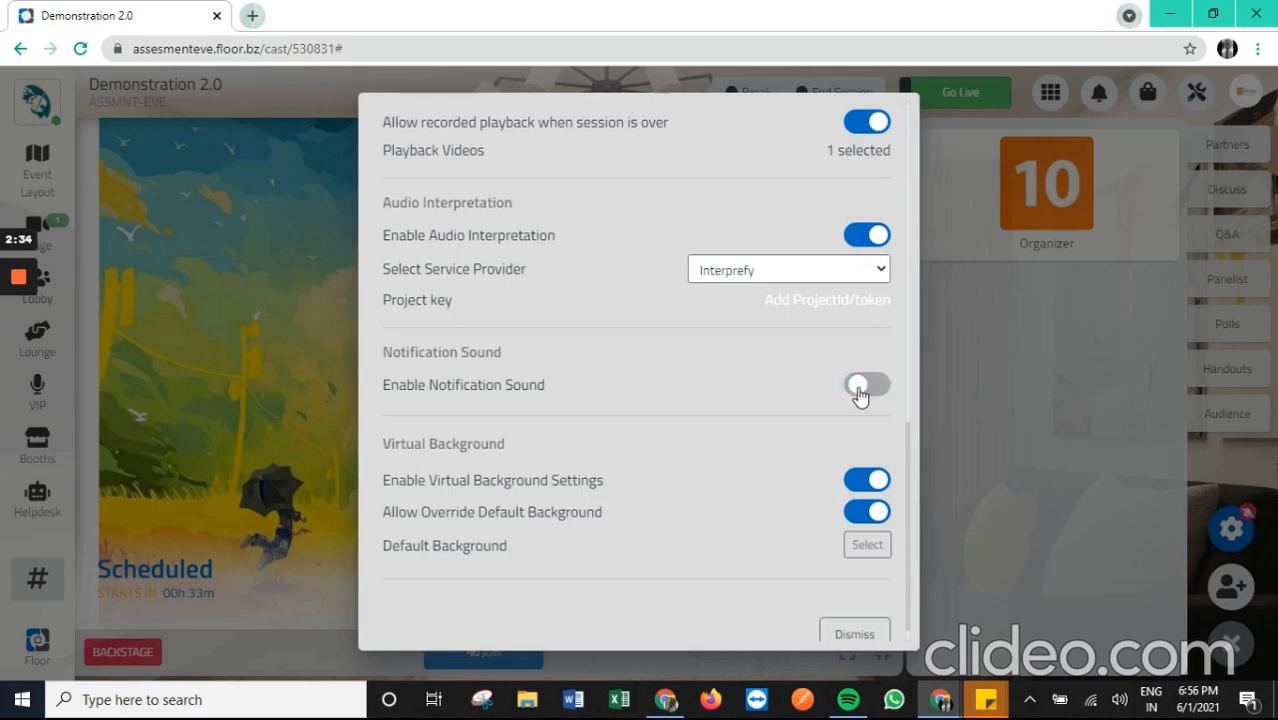
pyautogui.click(859, 392)
pyautogui.scroll(-1, 643, 455)
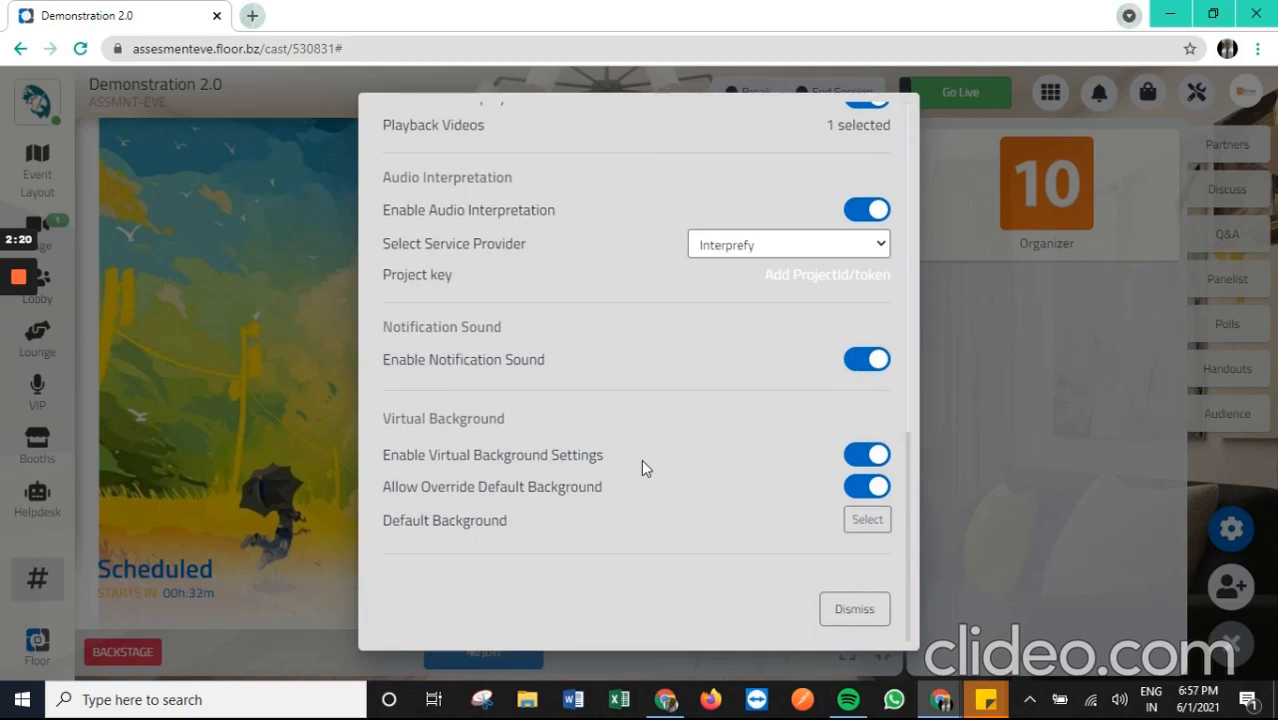
# - Examine the stage's personalization options for room skin, stage backdrop and welcome video
pyautogui.scroll(10, 648, 478)
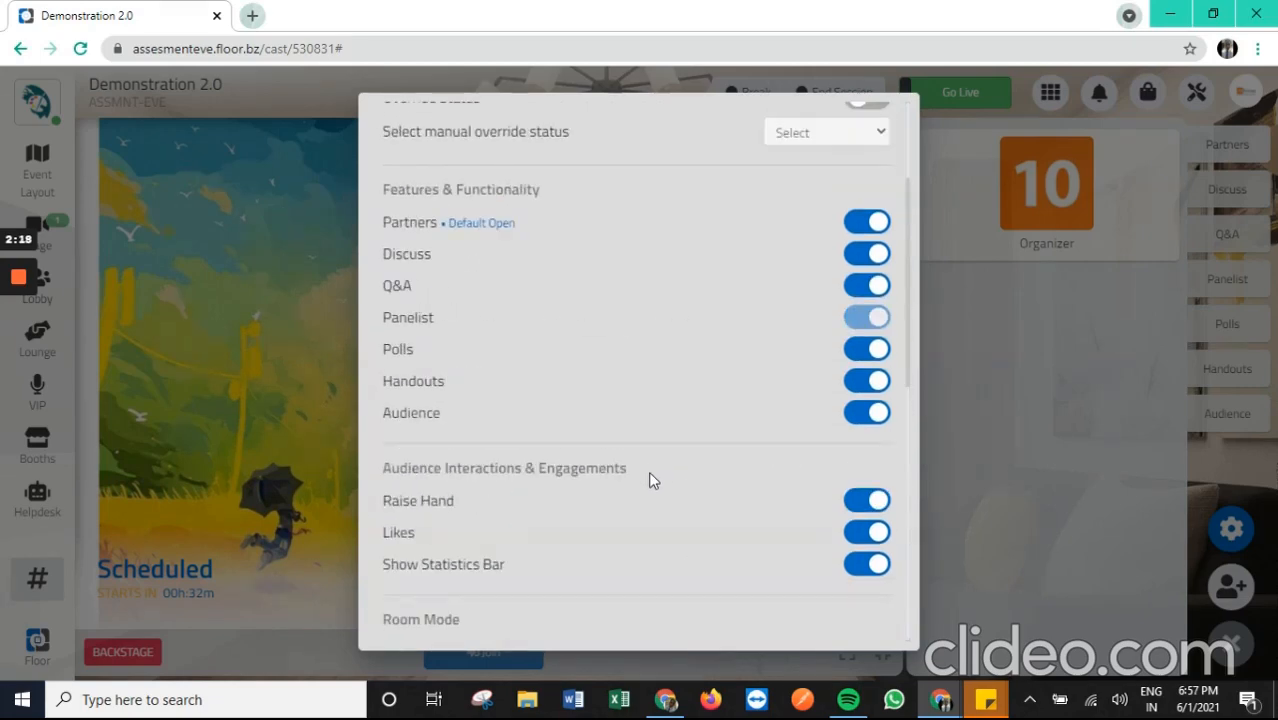
pyautogui.click(532, 190)
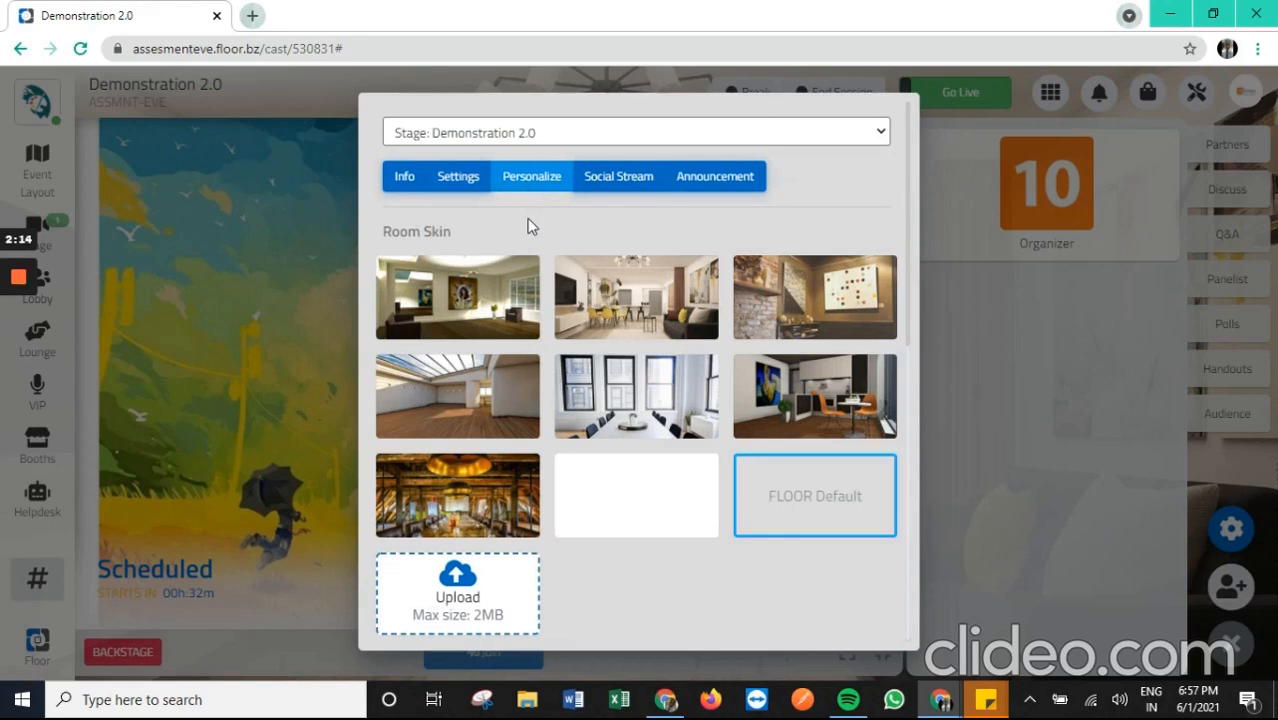
pyautogui.scroll(-4, 529, 225)
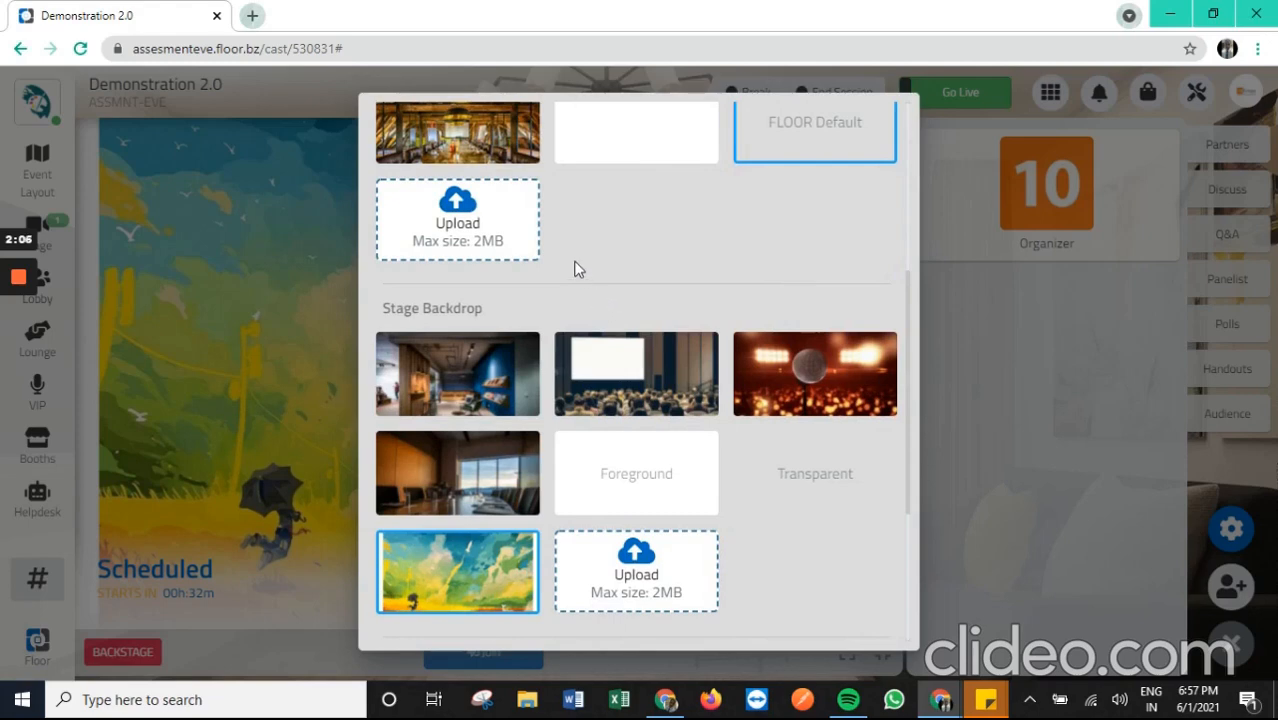
pyautogui.scroll(-3, 575, 268)
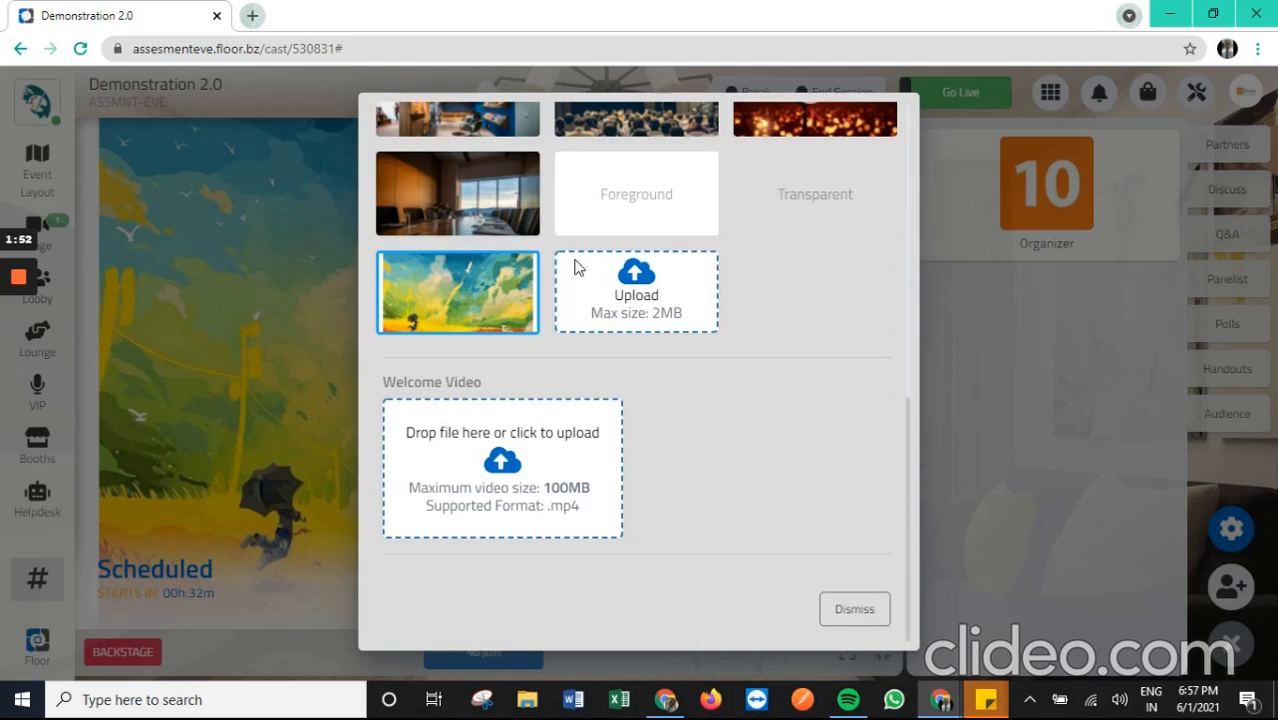
pyautogui.scroll(6, 575, 267)
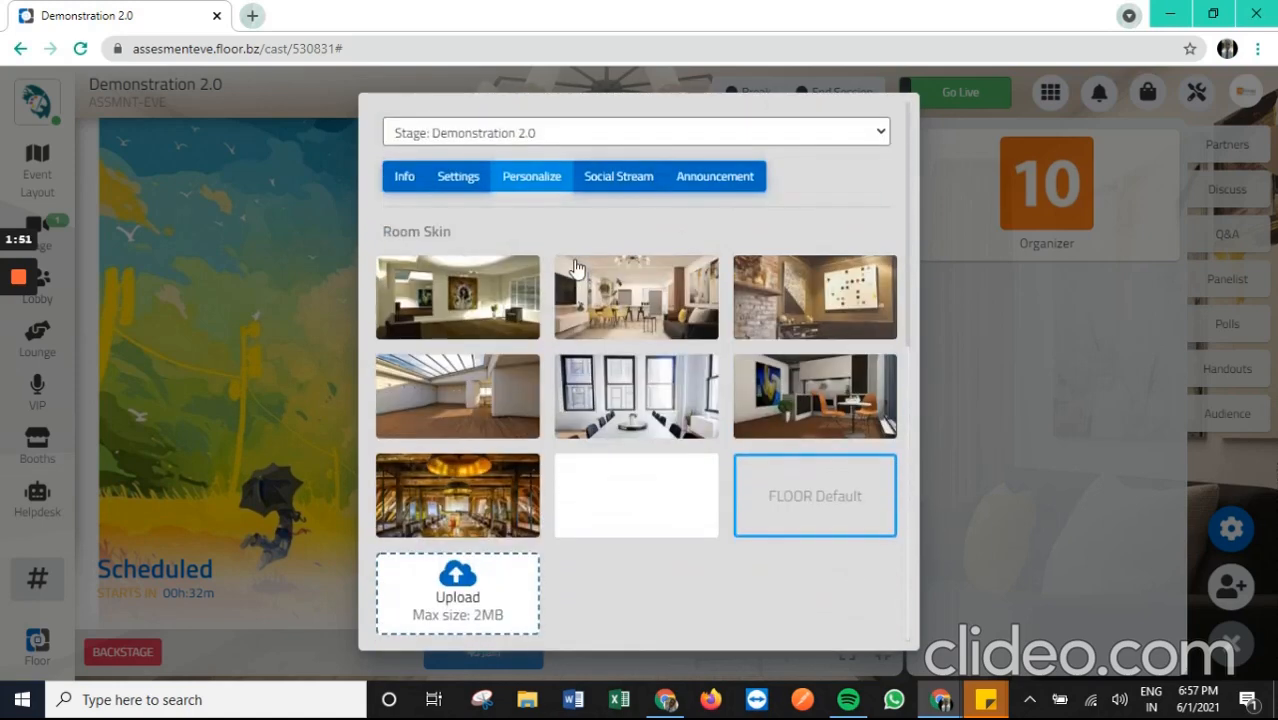
# - Open the form for adding a YouTube social stream to the stage
pyautogui.click(612, 180)
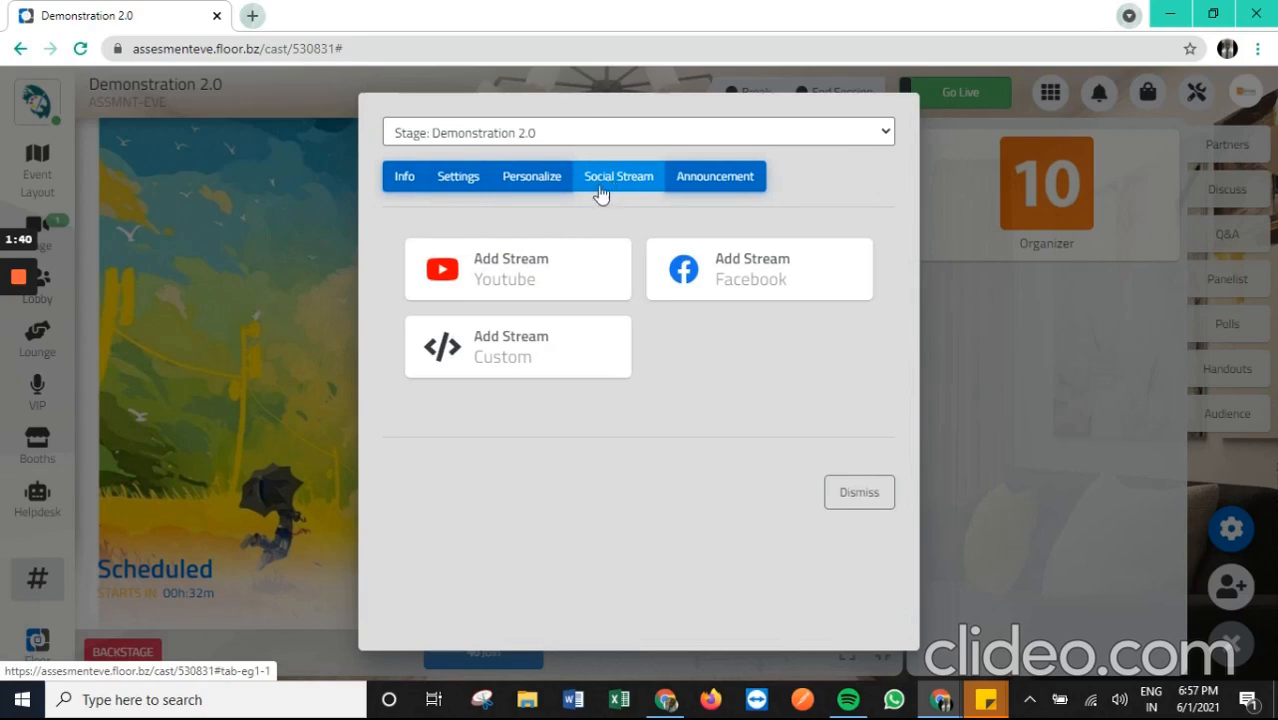
pyautogui.click(565, 268)
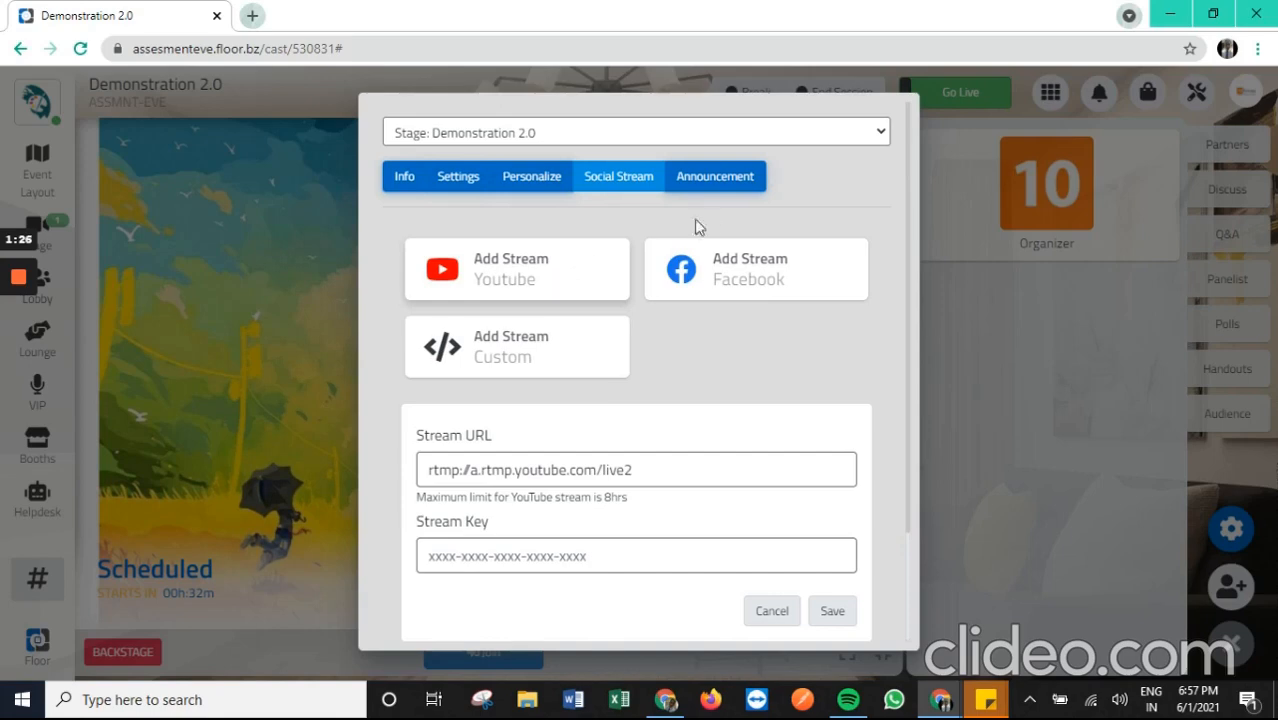
# - Broadcast the announcement "Message!" as an event announcement
pyautogui.click(716, 190)
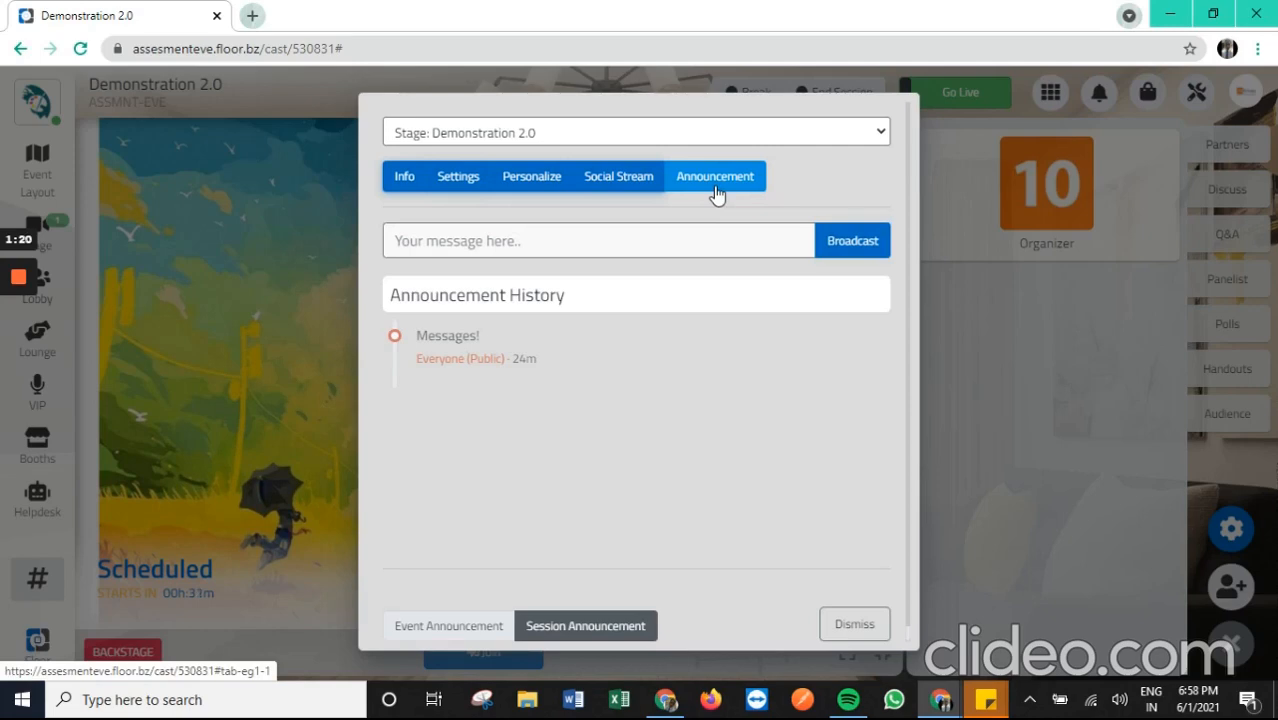
pyautogui.click(455, 629)
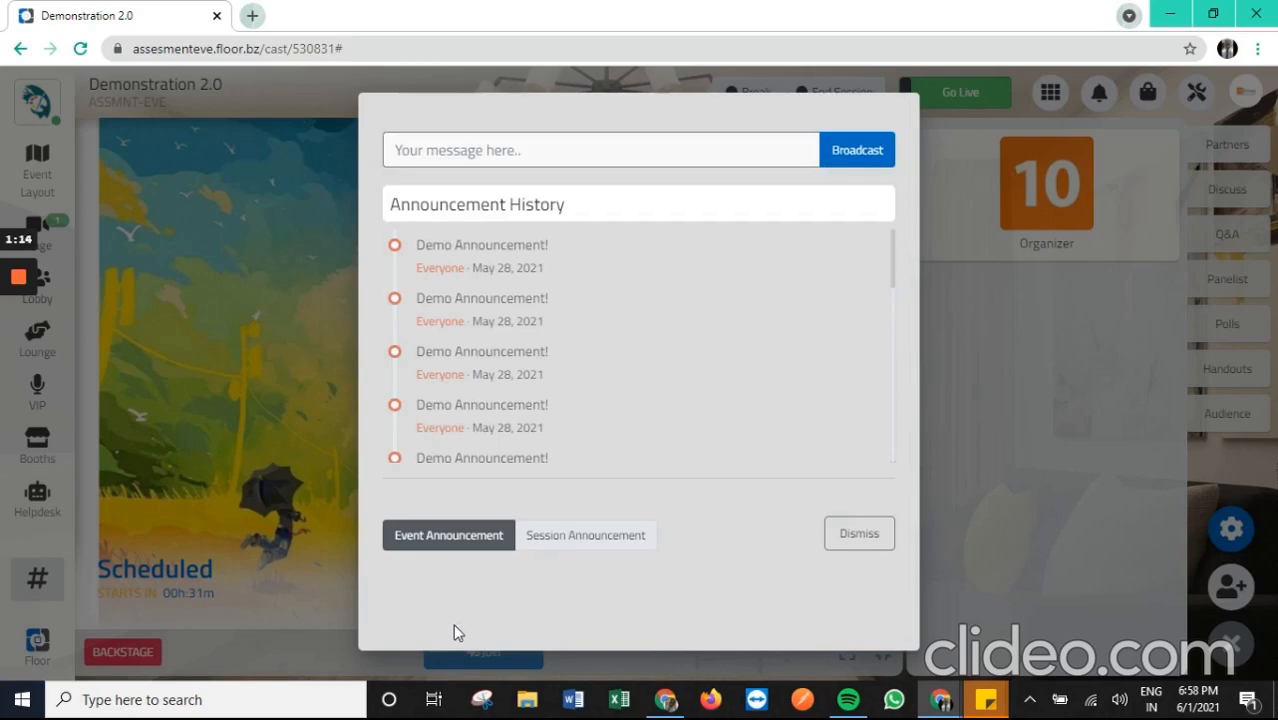
pyautogui.click(444, 148)
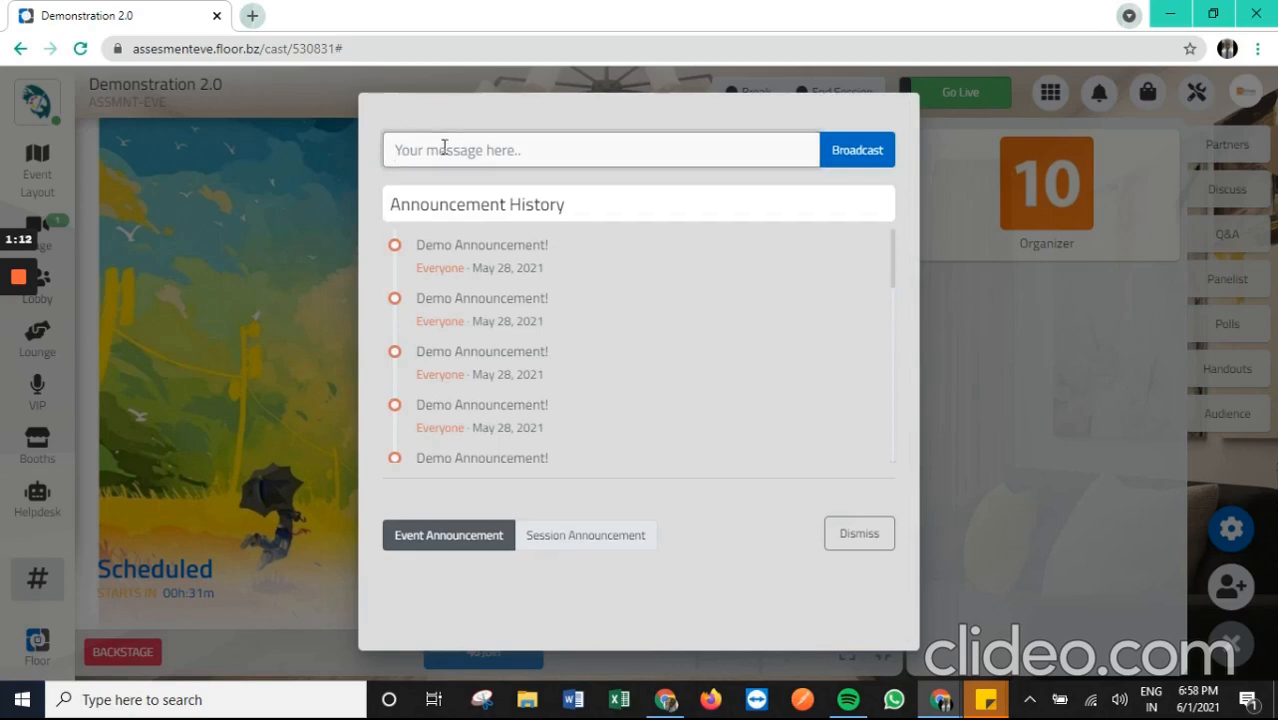
pyautogui.write('Message!')
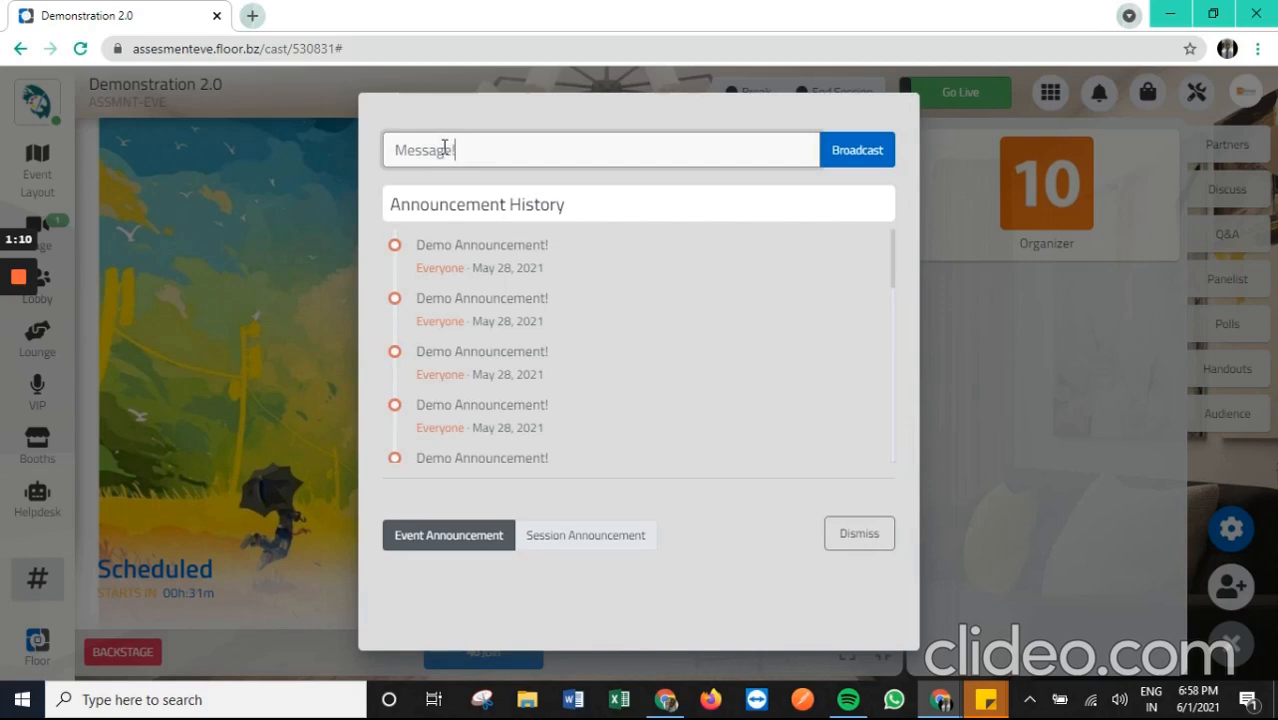
pyautogui.click(866, 156)
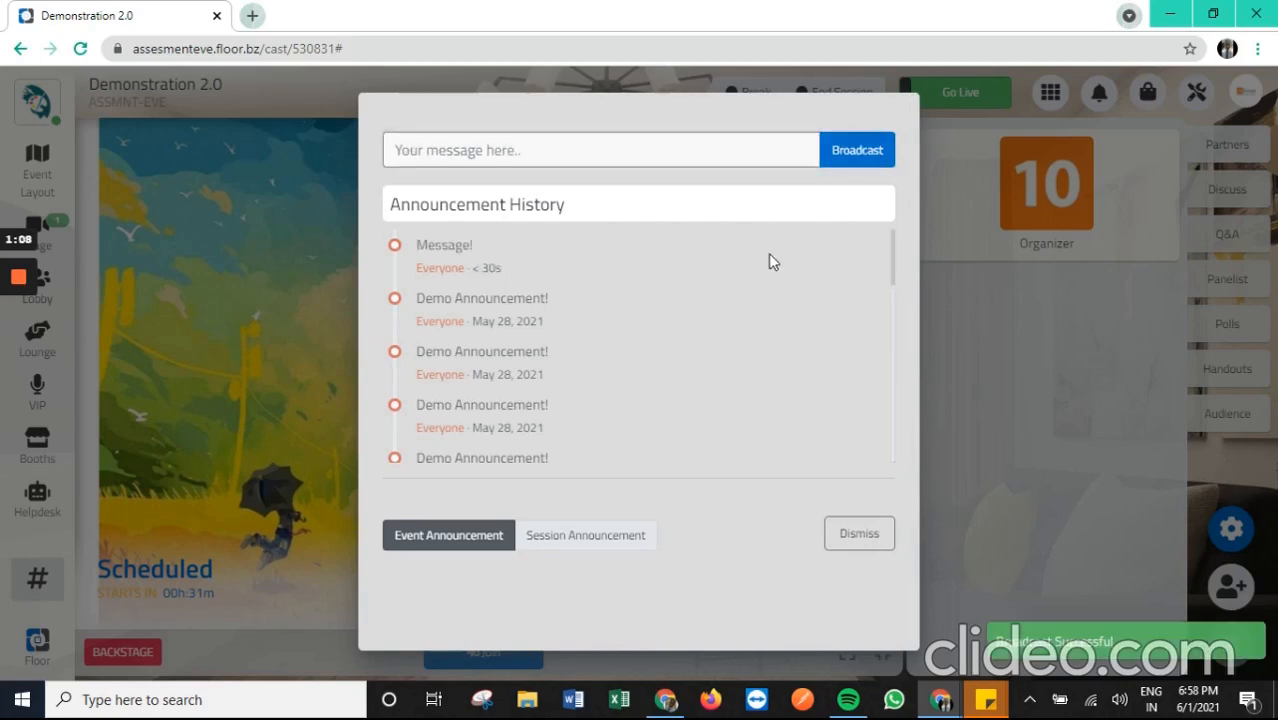